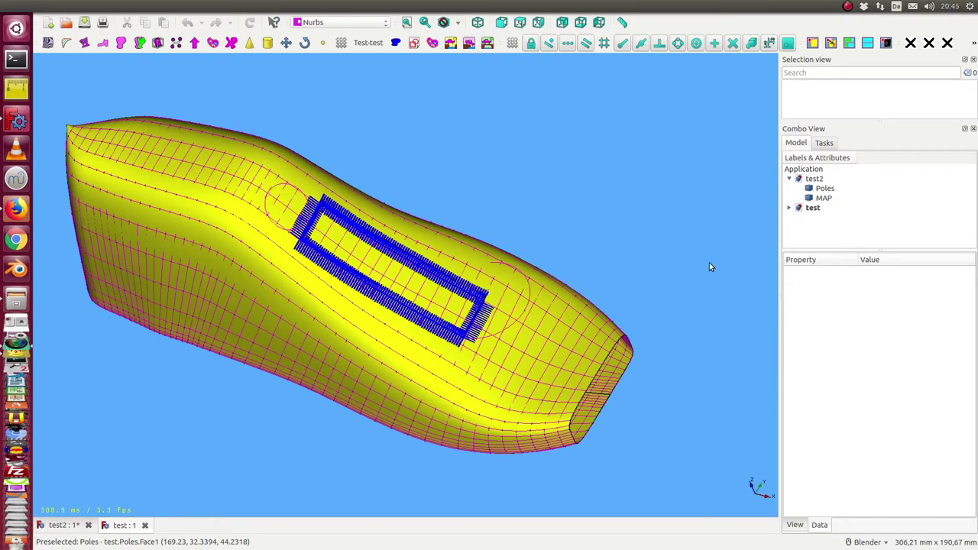
# Review the finished rectangle example from several angles, then switch to the bare test2 surface
pyautogui.moveTo(680, 241); pyautogui.dragTo(655, 298, button='middle')
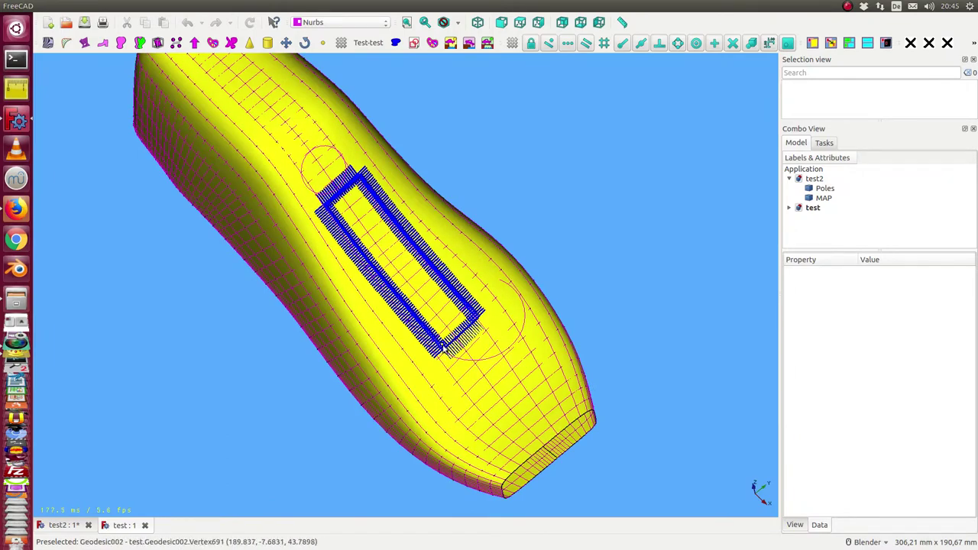
pyautogui.moveTo(484, 313)
pyautogui.mouseDown(button='middle')
pyautogui.moveTo(533, 260)
pyautogui.moveTo(334, 270)
pyautogui.moveTo(416, 207)
pyautogui.moveTo(444, 199)
pyautogui.mouseUp(button='middle')
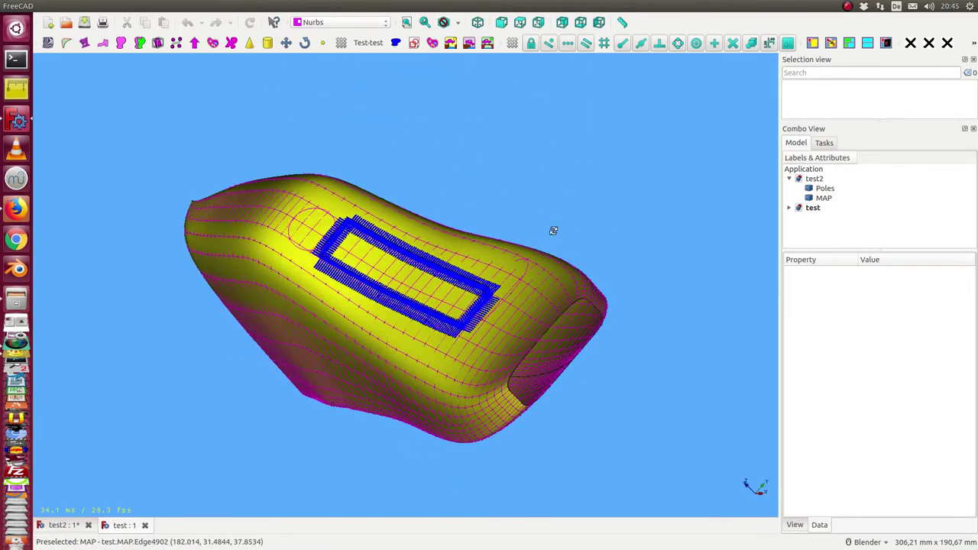
pyautogui.moveTo(553, 230); pyautogui.dragTo(568, 268, button='middle')
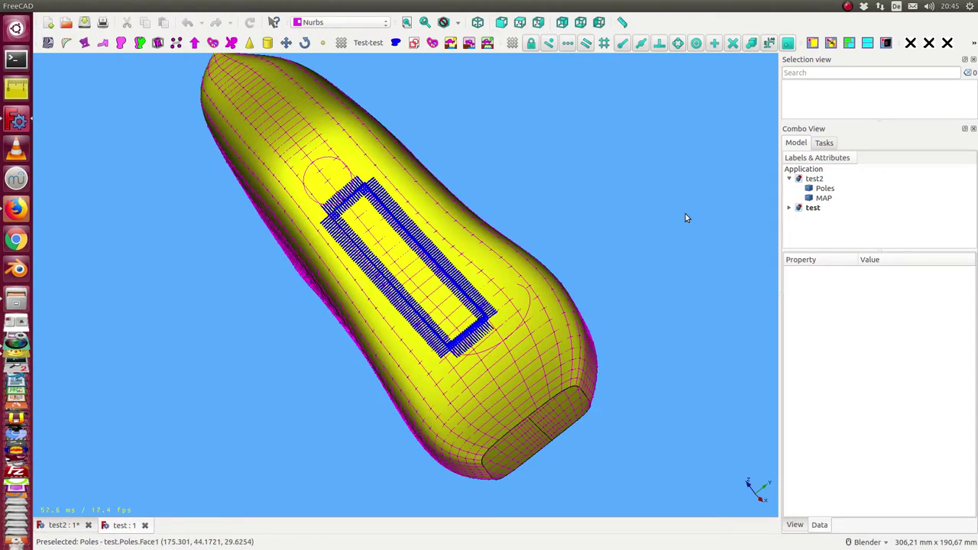
pyautogui.moveTo(685, 219); pyautogui.dragTo(492, 245, button='middle')
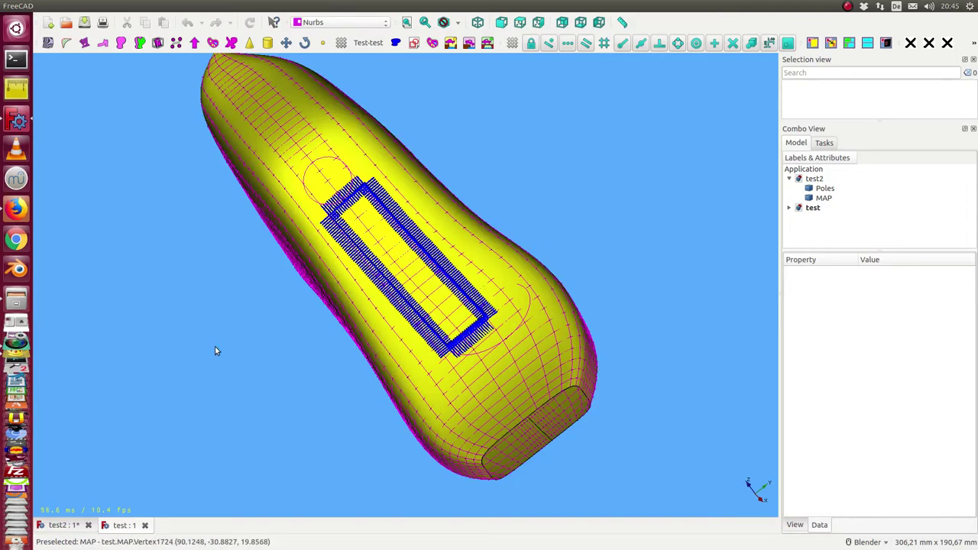
pyautogui.moveTo(215, 346)
pyautogui.mouseDown(button='middle')
pyautogui.moveTo(334, 336)
pyautogui.moveTo(313, 392)
pyautogui.moveTo(277, 364)
pyautogui.moveTo(274, 339)
pyautogui.mouseUp(button='middle')
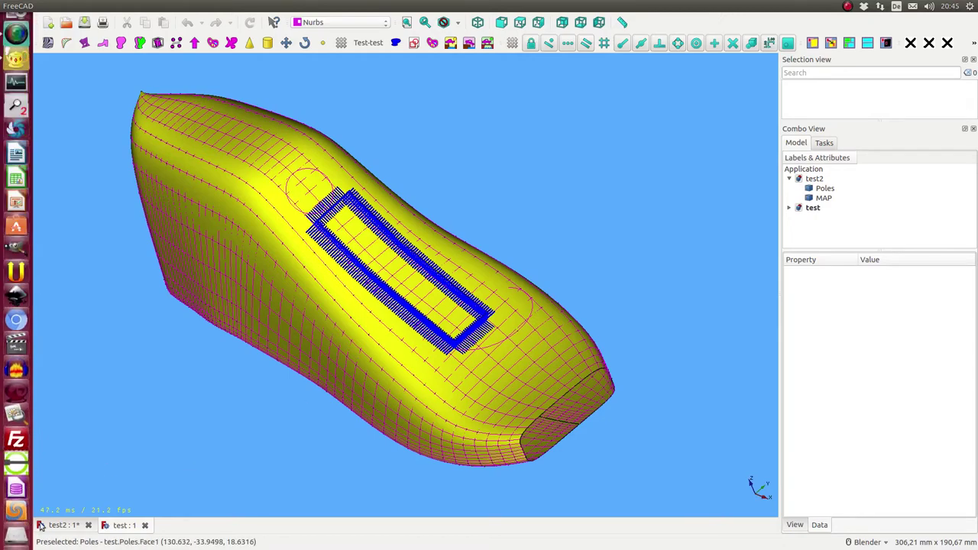
pyautogui.click(62, 525)
pyautogui.moveTo(351, 339)
pyautogui.mouseDown(button='middle')
pyautogui.moveTo(283, 430)
pyautogui.moveTo(249, 417)
pyautogui.moveTo(277, 405)
pyautogui.mouseUp(button='middle')
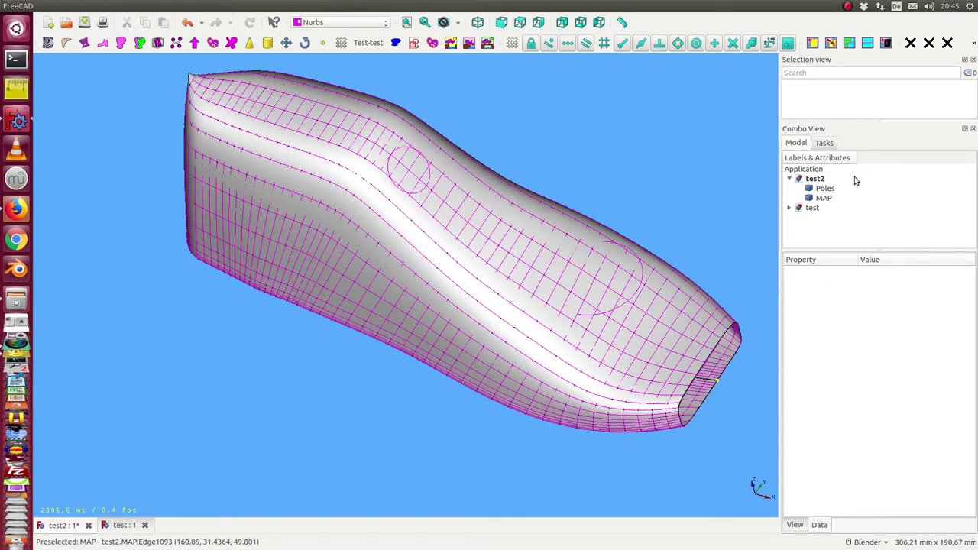
# Create a geodesic on the Poles surface from the Curves tools
pyautogui.click(832, 187)
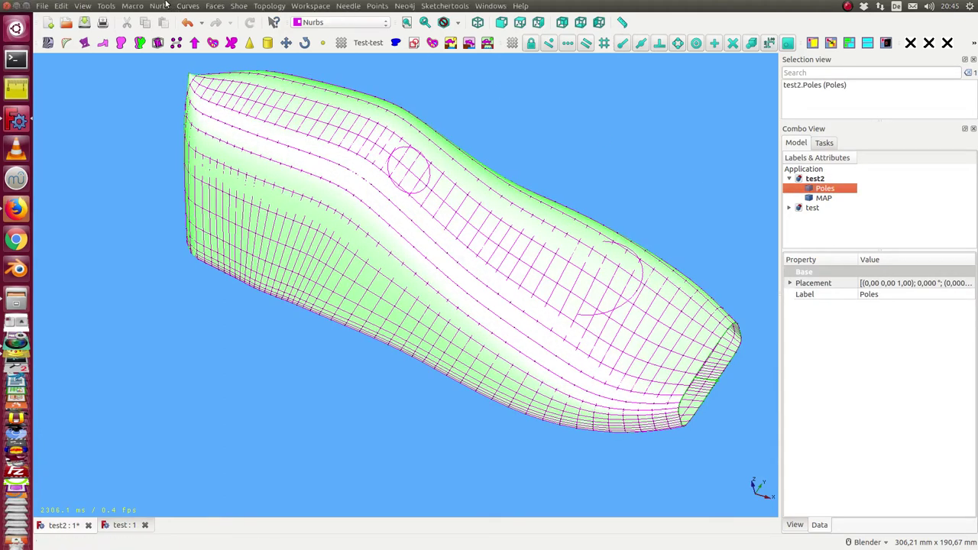
pyautogui.click(185, 7)
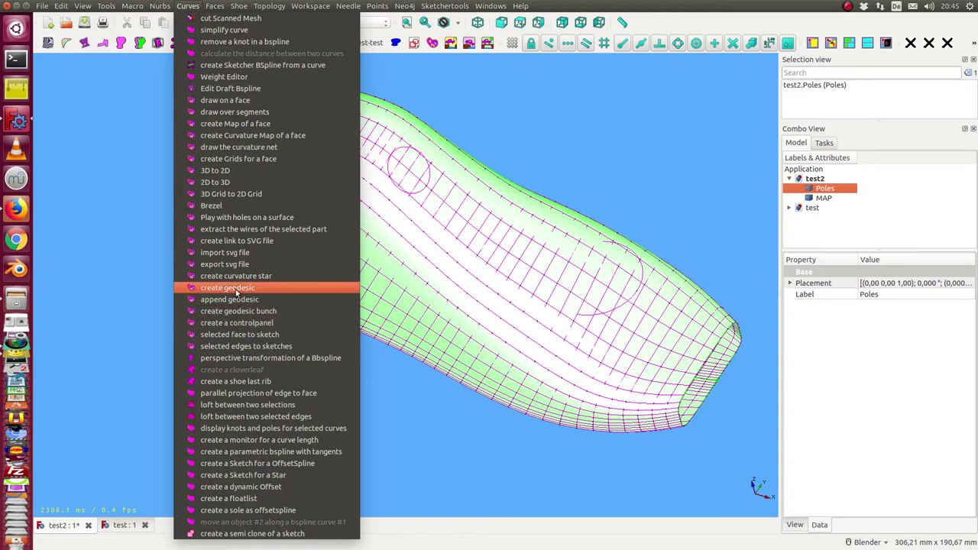
pyautogui.click(229, 288)
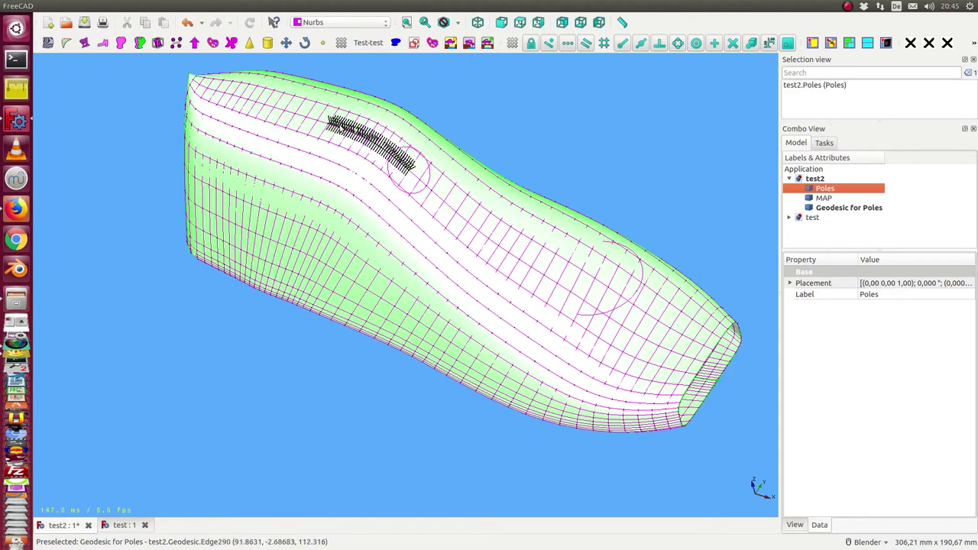
# Move the new geodesic's source to u 20, v 48
pyautogui.click(834, 211)
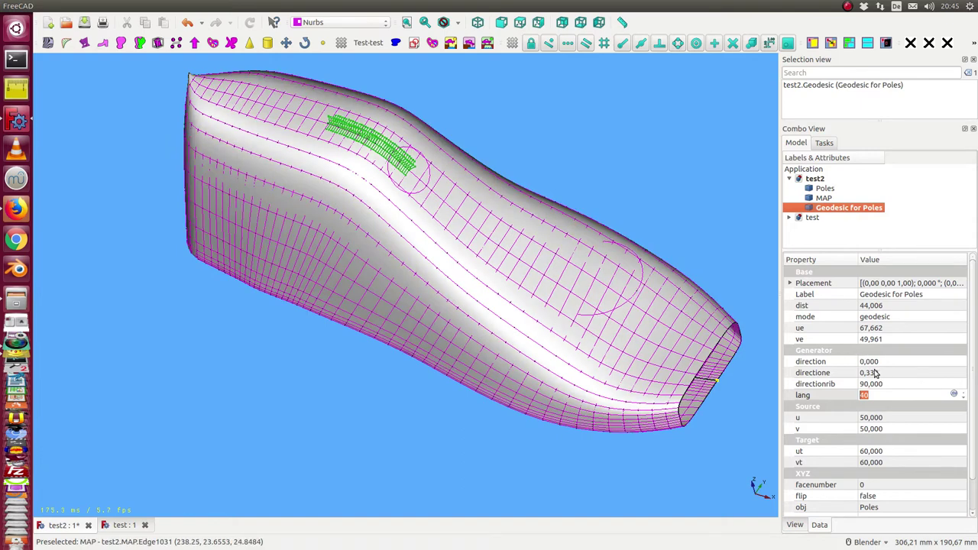
pyautogui.click(891, 417)
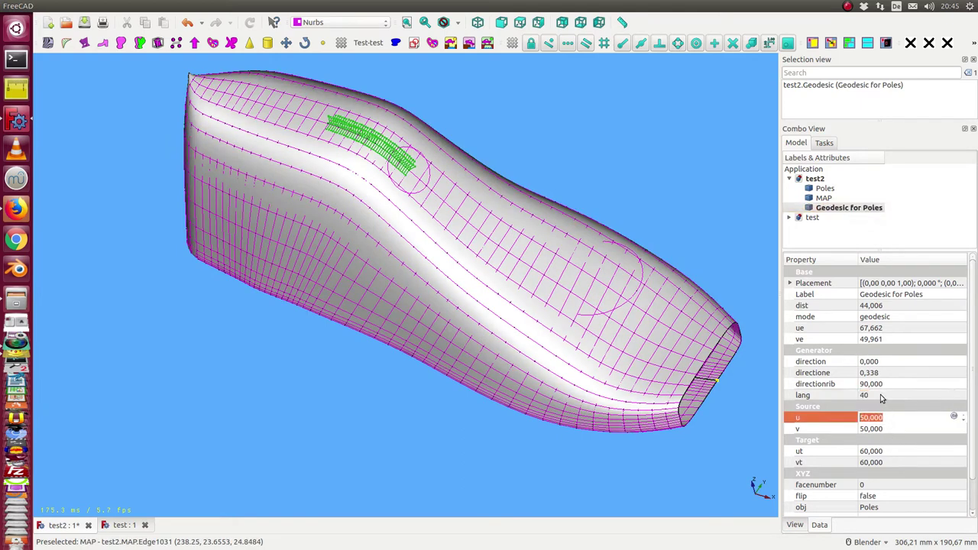
pyautogui.write('20')
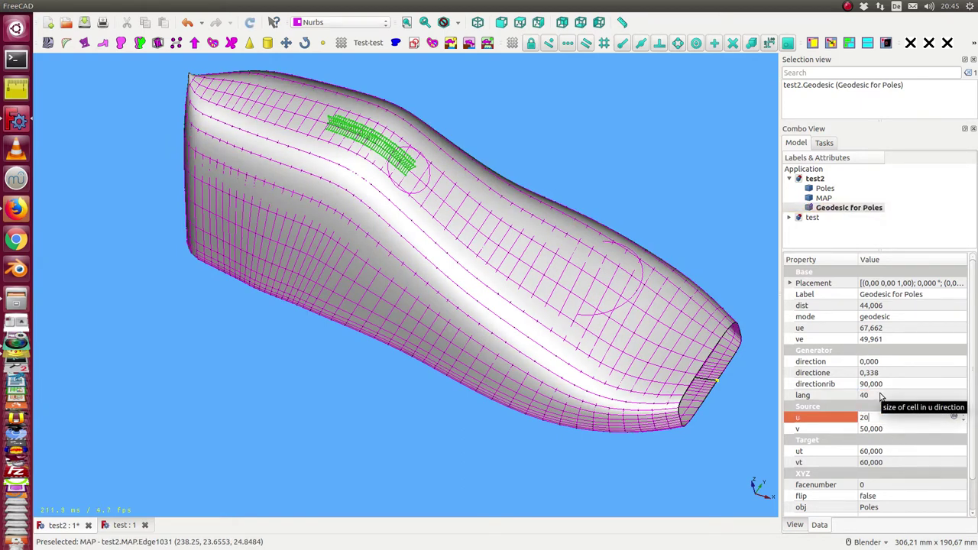
pyautogui.press('Tab')
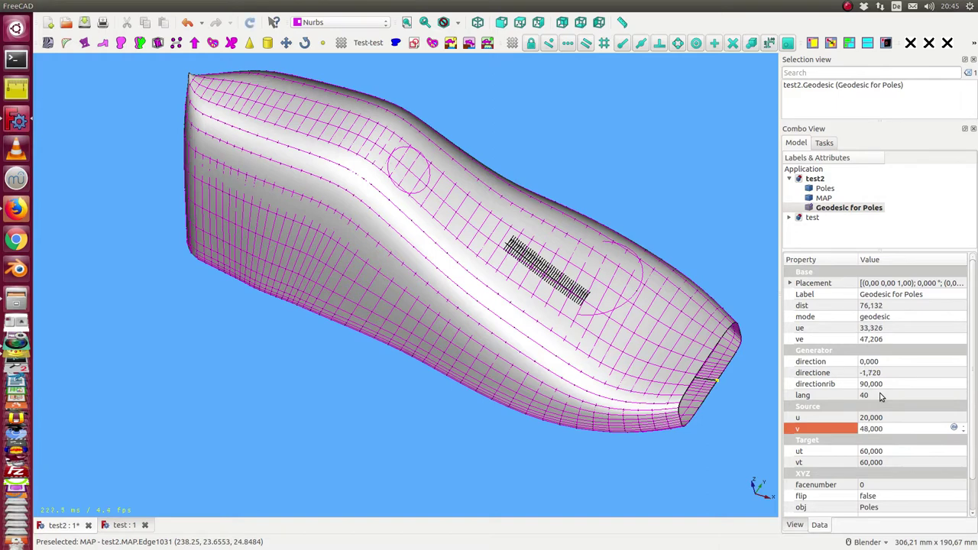
pyautogui.click(833, 208)
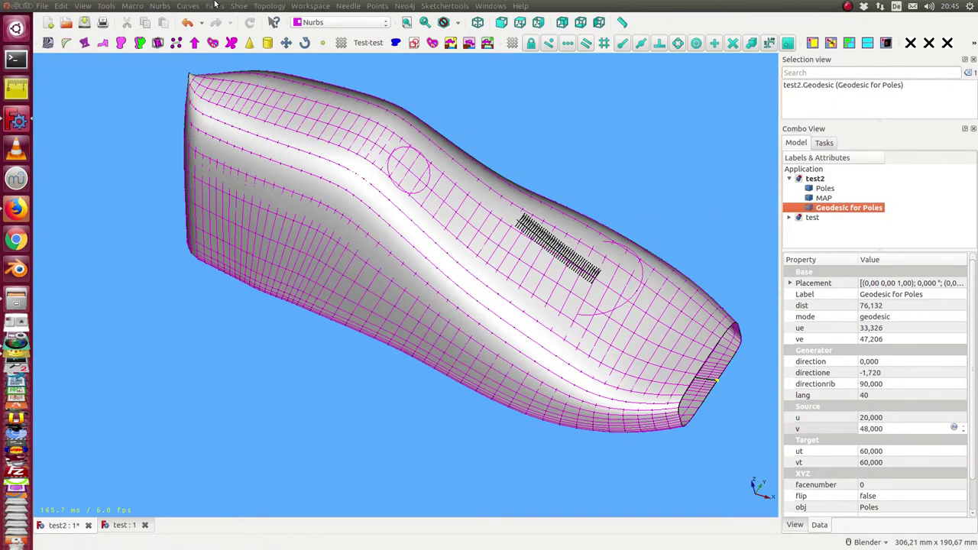
# Append Geodesic001, Geodesic002 and Geodesic003, each continuing from the previous geodesic's end
pyautogui.click(188, 6)
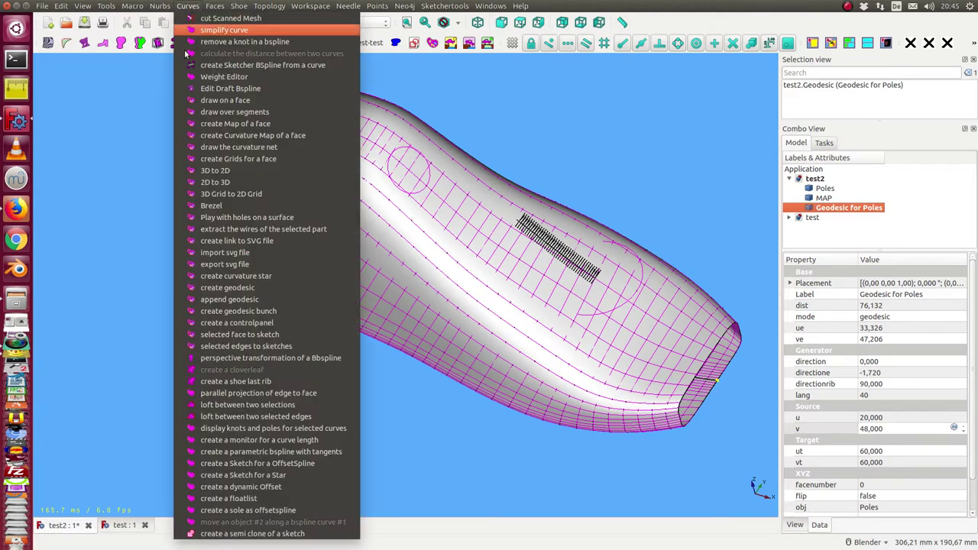
pyautogui.click(221, 300)
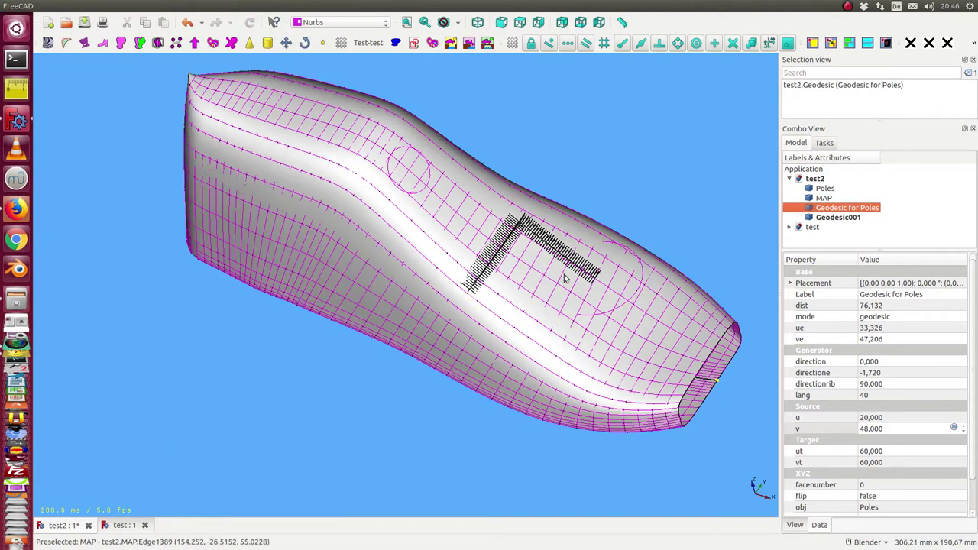
pyautogui.click(822, 221)
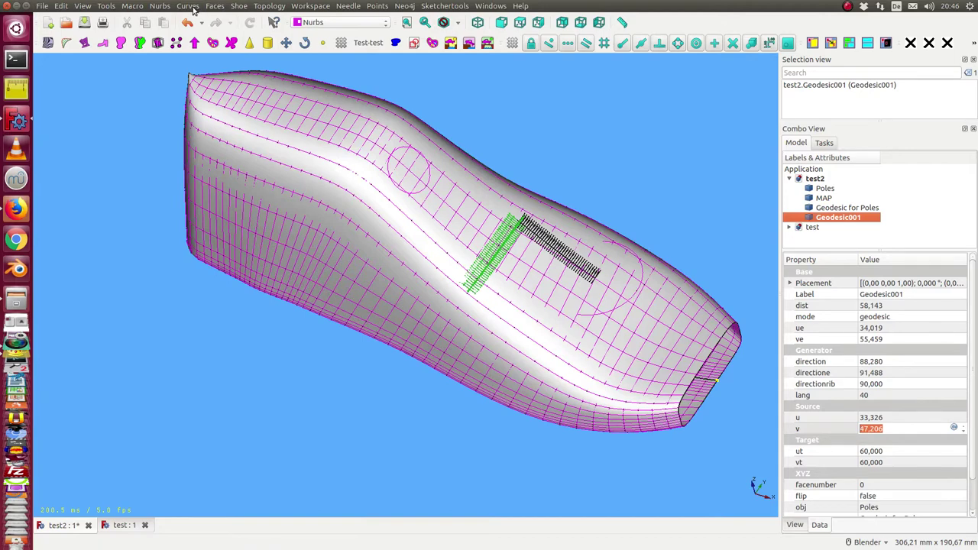
pyautogui.click(188, 6)
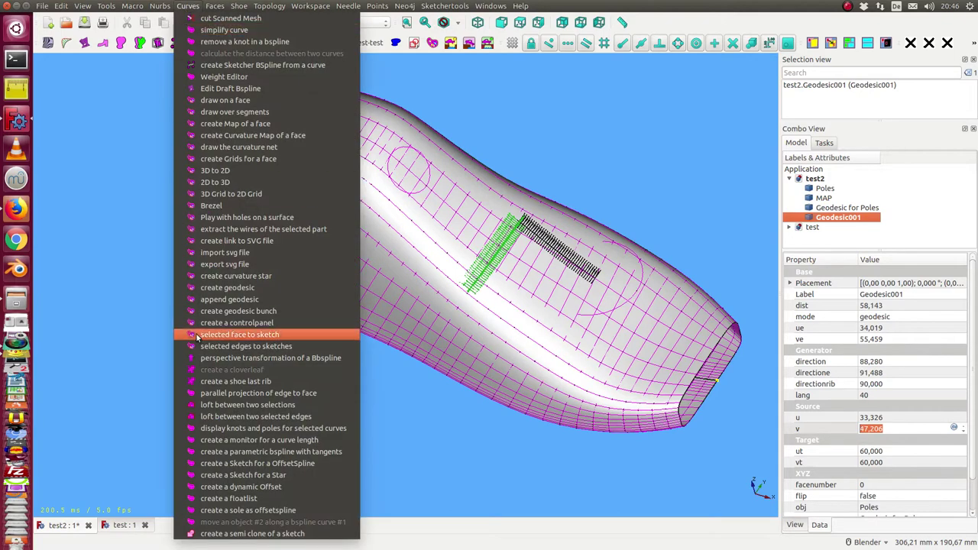
pyautogui.click(210, 305)
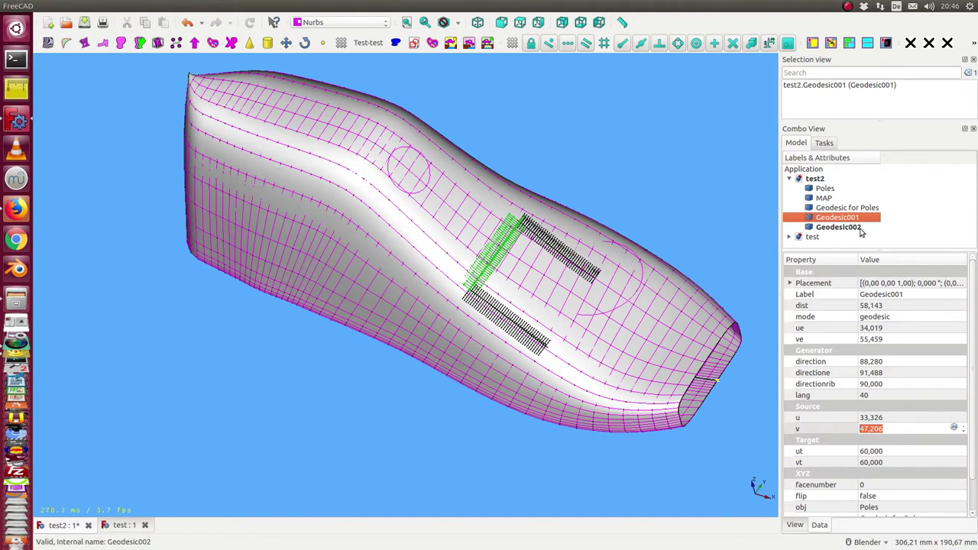
pyautogui.click(504, 321)
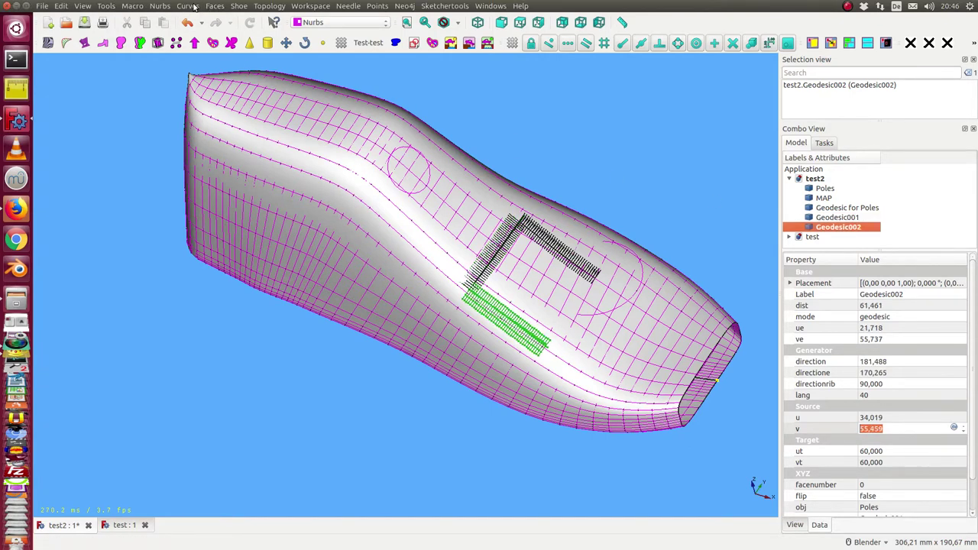
pyautogui.click(191, 6)
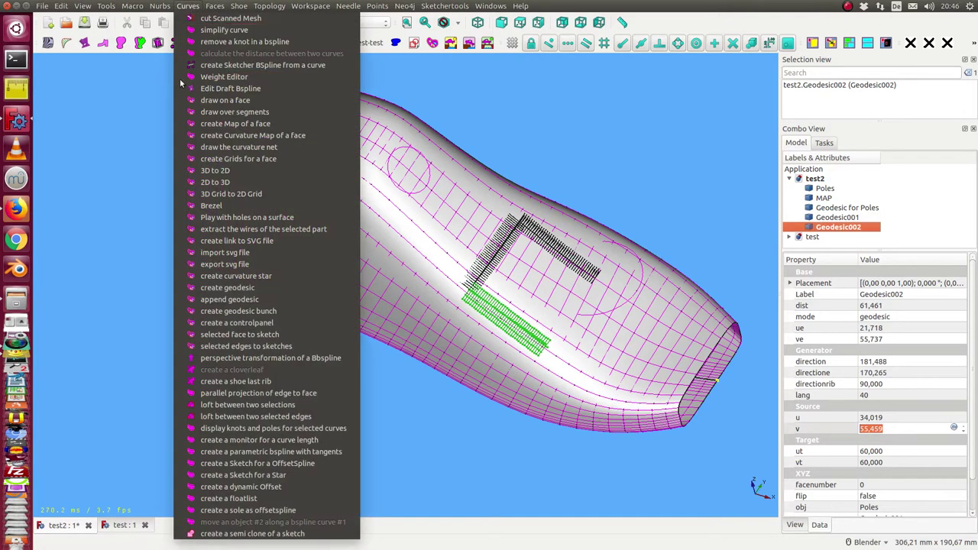
pyautogui.click(216, 301)
# Orbit and zoom in on the geodesic rectangle to inspect its corners and gaps
pyautogui.moveTo(618, 359)
pyautogui.mouseDown(button='middle')
pyautogui.moveTo(631, 367)
pyautogui.moveTo(550, 416)
pyautogui.moveTo(558, 319)
pyautogui.mouseUp(button='middle')
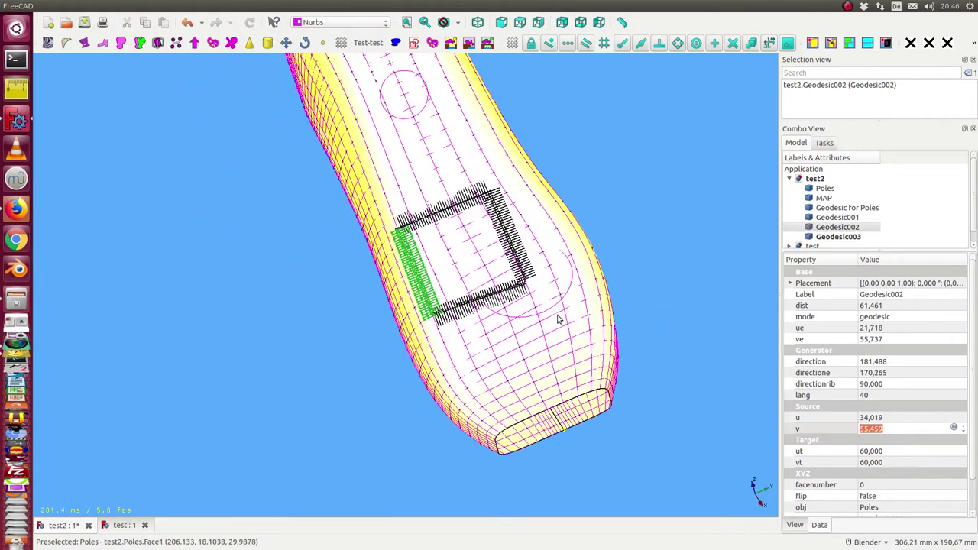
pyautogui.scroll(3, 558, 319)
pyautogui.scroll(1, 547, 275)
pyautogui.scroll(1, 633, 252)
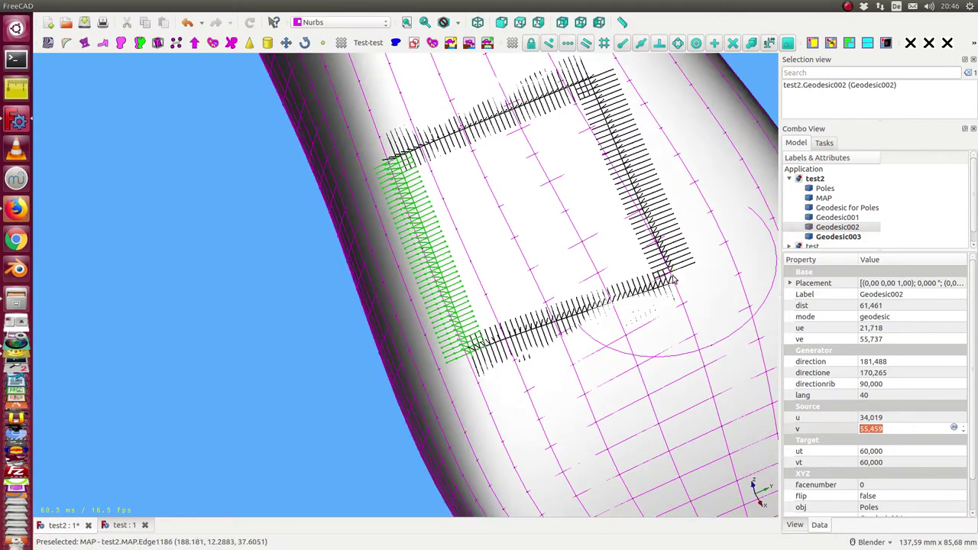
pyautogui.moveTo(674, 281); pyautogui.dragTo(619, 300, button='middle')
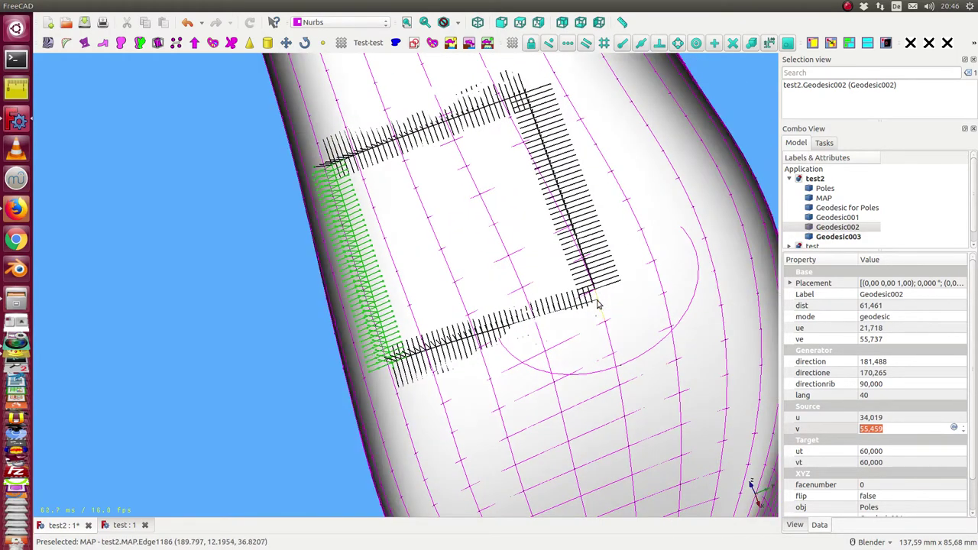
pyautogui.moveTo(308, 347); pyautogui.dragTo(425, 143, button='middle')
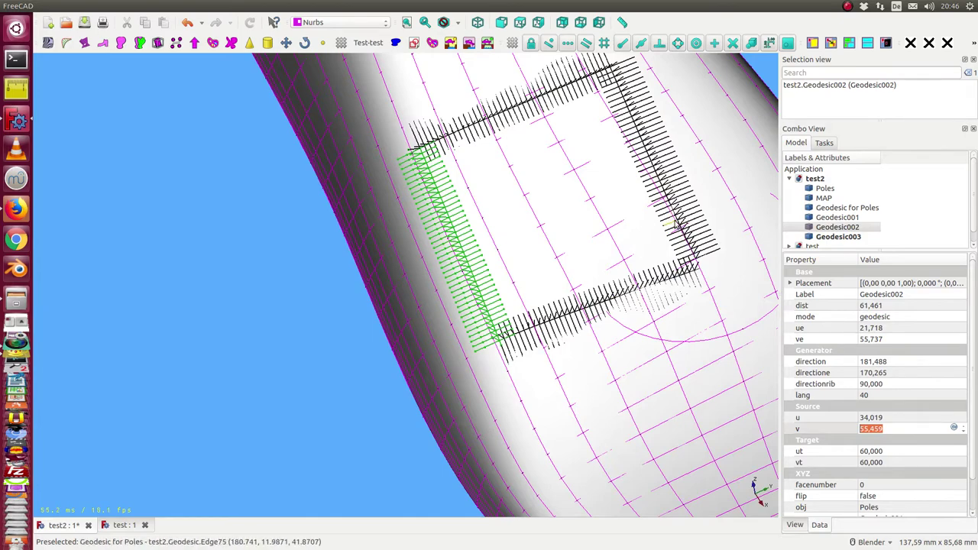
pyautogui.scroll(2, 581, 247)
pyautogui.scroll(-2, 571, 258)
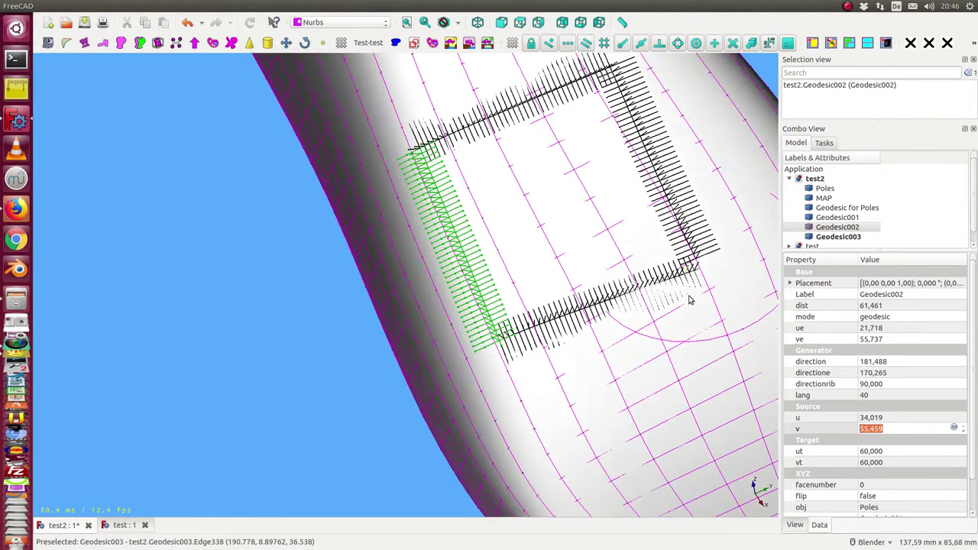
# Zoom out and orbit until the whole shoe-last and the geodesic loop are visible
pyautogui.moveTo(737, 389)
pyautogui.mouseDown(button='middle')
pyautogui.moveTo(707, 364)
pyautogui.moveTo(655, 356)
pyautogui.moveTo(569, 309)
pyautogui.mouseUp(button='middle')
pyautogui.scroll(5, 569, 308)
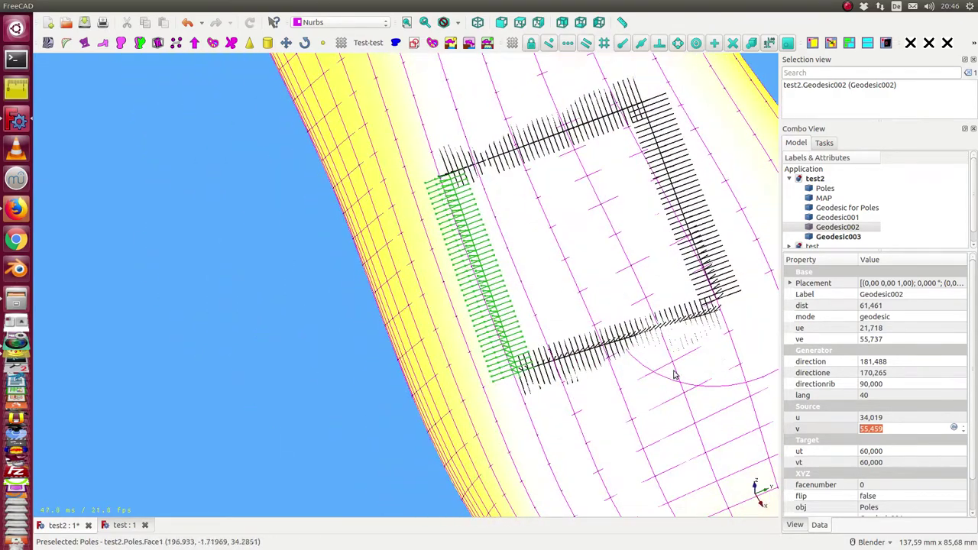
pyautogui.scroll(-2, 562, 298)
pyautogui.scroll(-2, 564, 294)
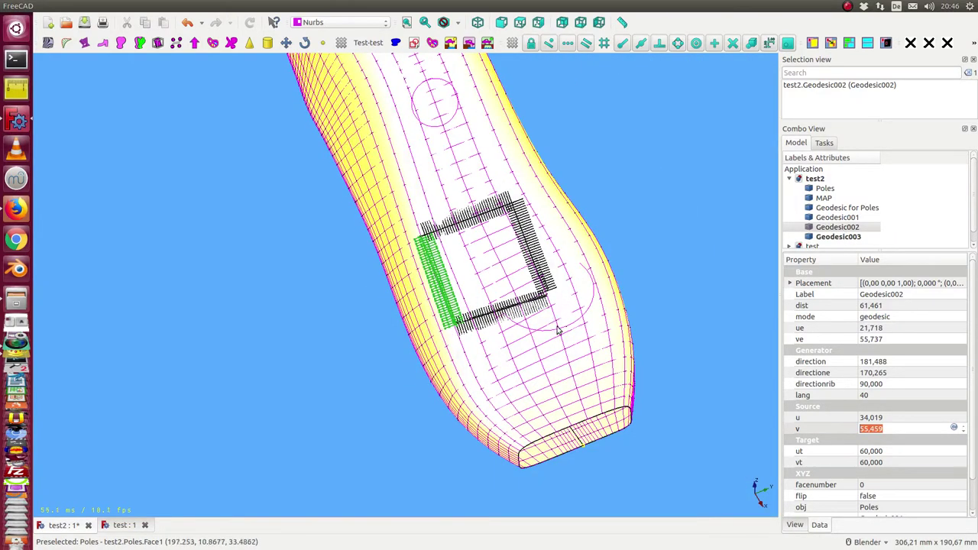
pyautogui.scroll(-2, 558, 330)
pyautogui.moveTo(695, 244); pyautogui.dragTo(701, 234, button='middle')
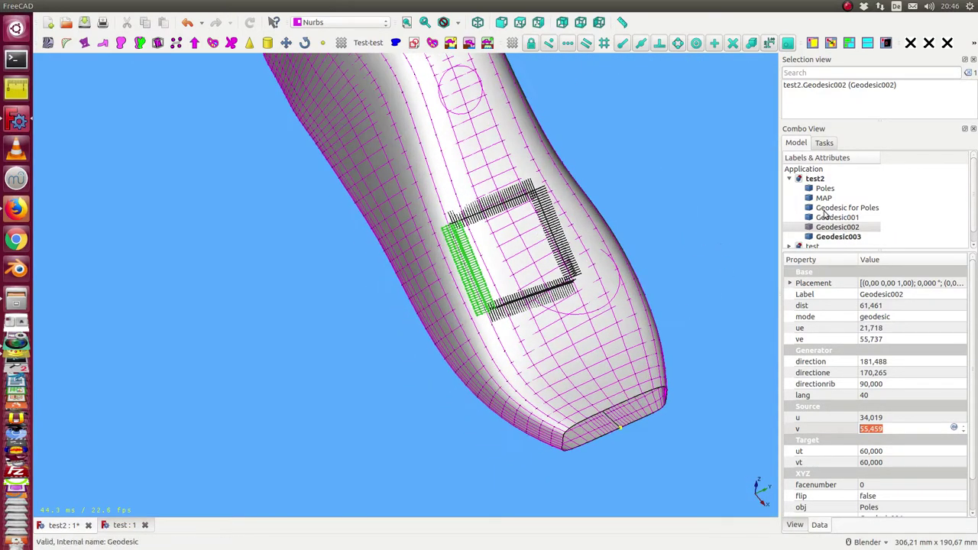
# Give Geodesic002's lang the expression Geodesic.lang
pyautogui.click(846, 208)
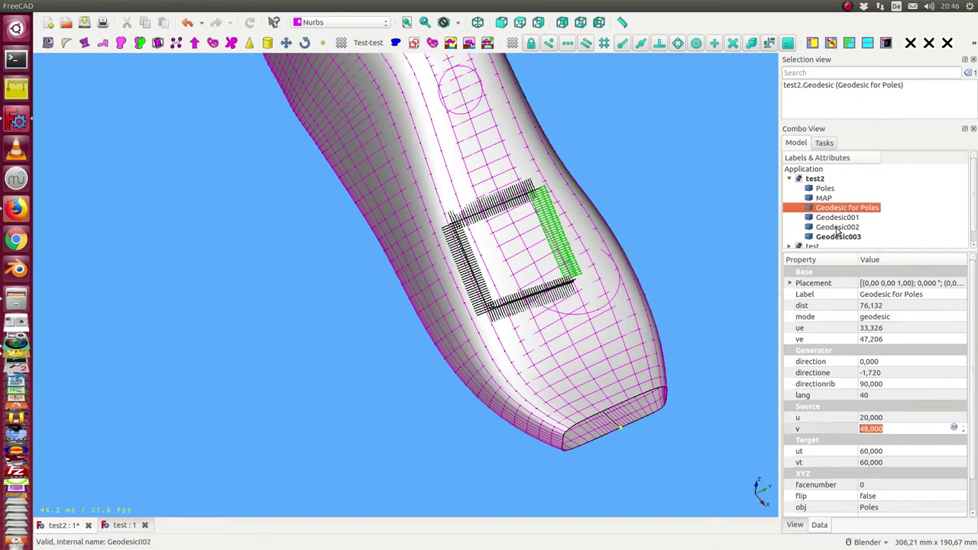
pyautogui.click(836, 227)
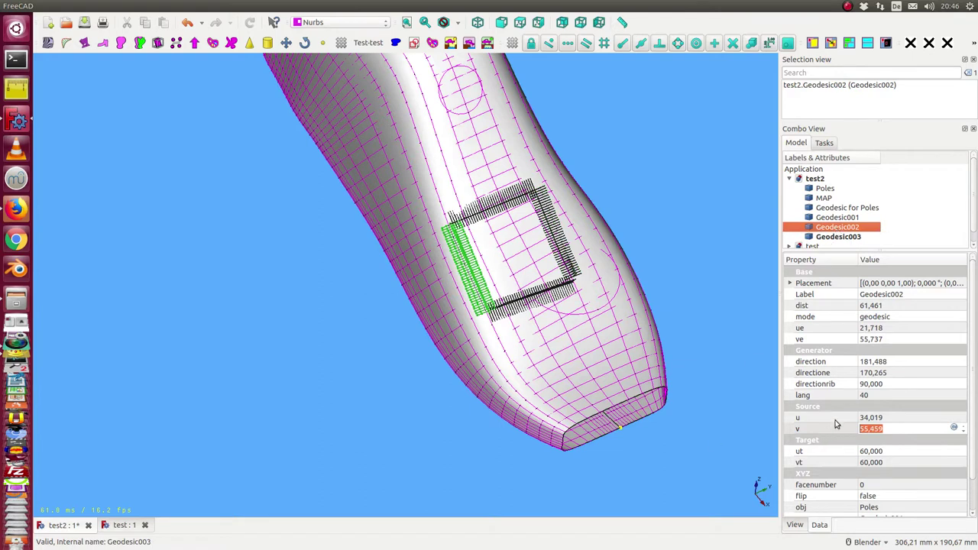
pyautogui.click(945, 397)
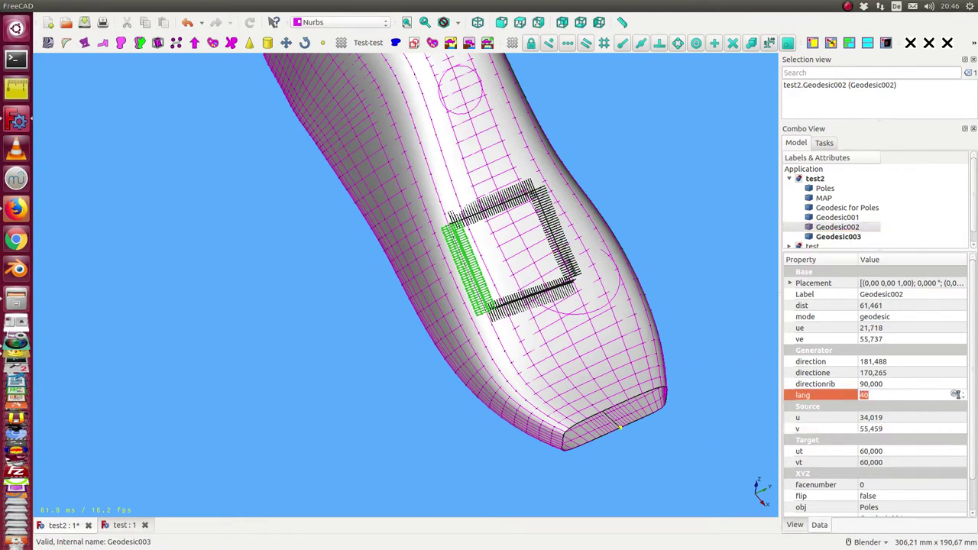
pyautogui.click(954, 395)
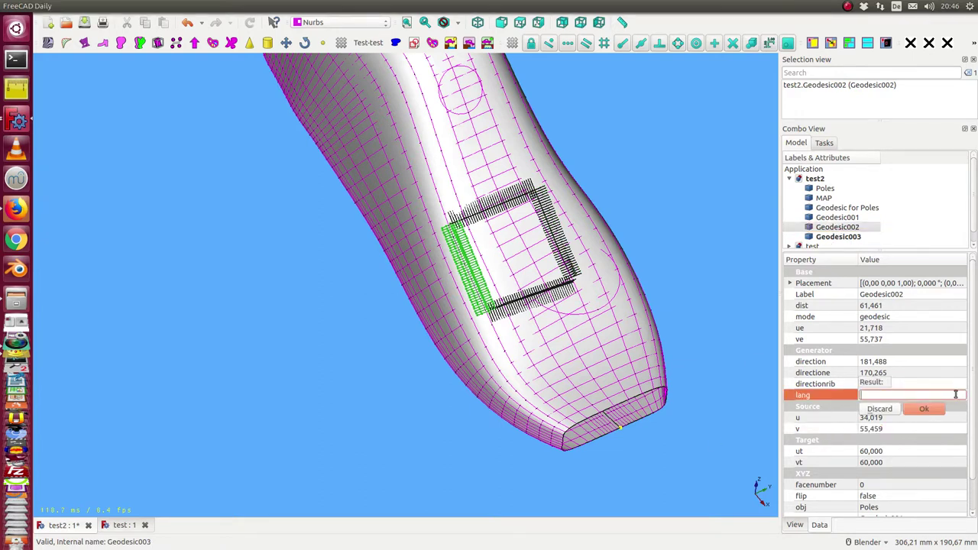
pyautogui.write('g')
pyautogui.click(883, 405)
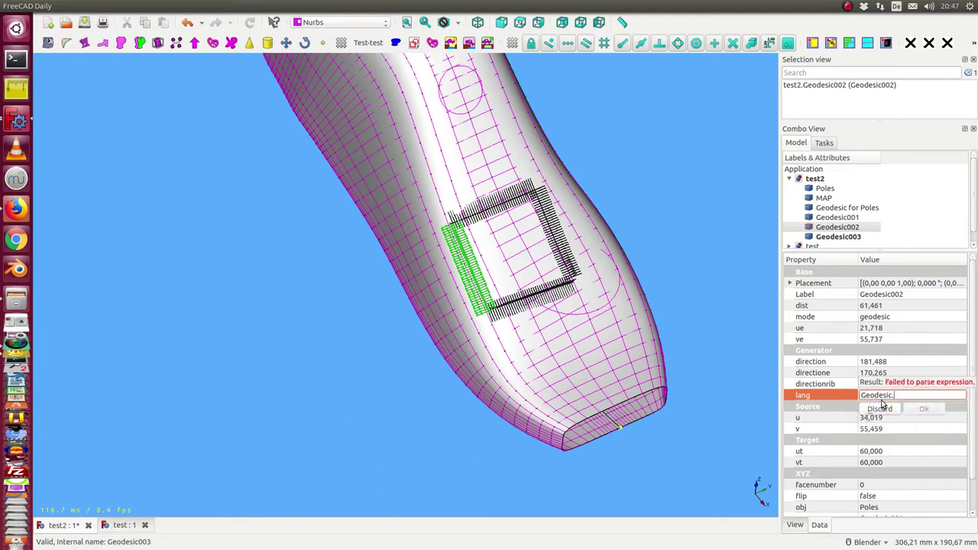
pyautogui.write('lang')
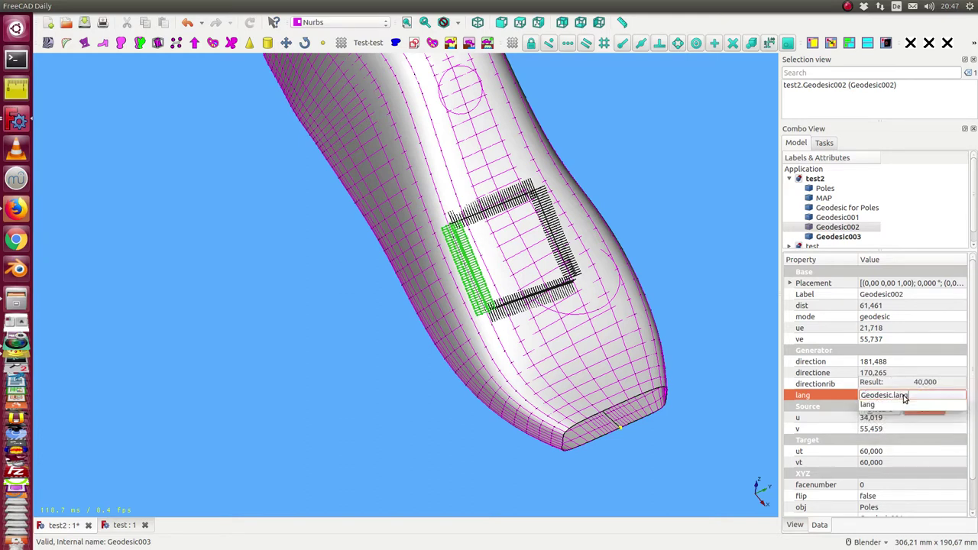
pyautogui.click(922, 412)
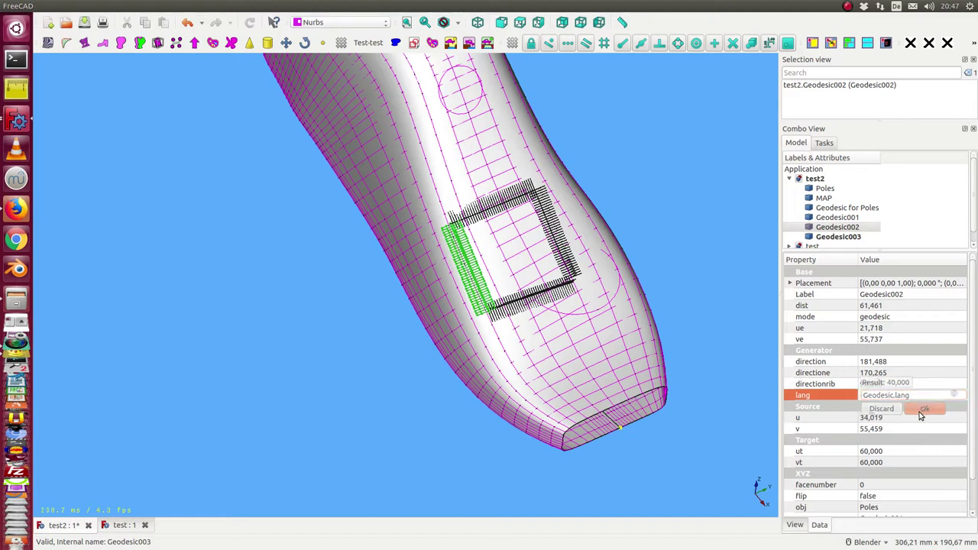
# Set Geodesic for Poles' lang to 70 and view the lengthened loop
pyautogui.click(840, 210)
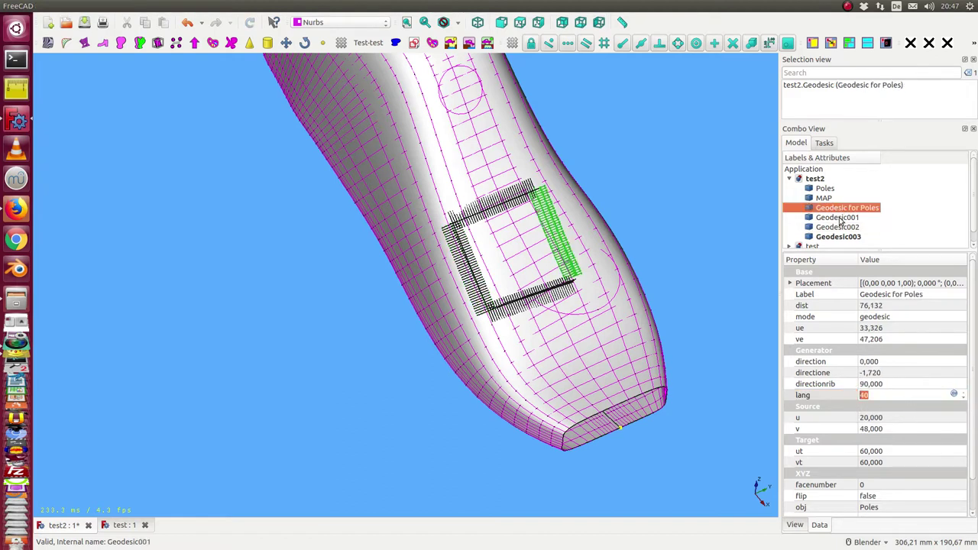
pyautogui.click(896, 394)
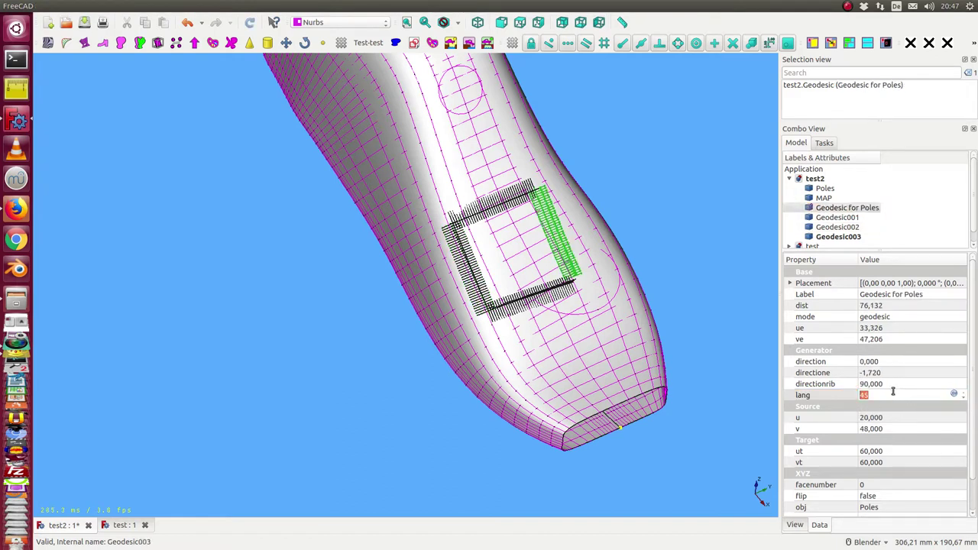
pyautogui.press('Return')
pyautogui.write('70')
pyautogui.press('Return')
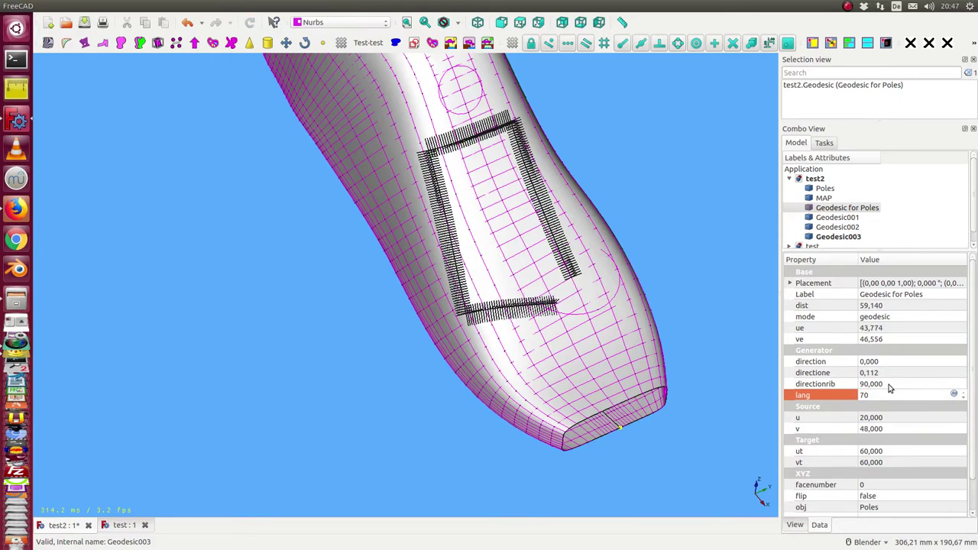
pyautogui.moveTo(425, 339); pyautogui.dragTo(408, 286, button='middle')
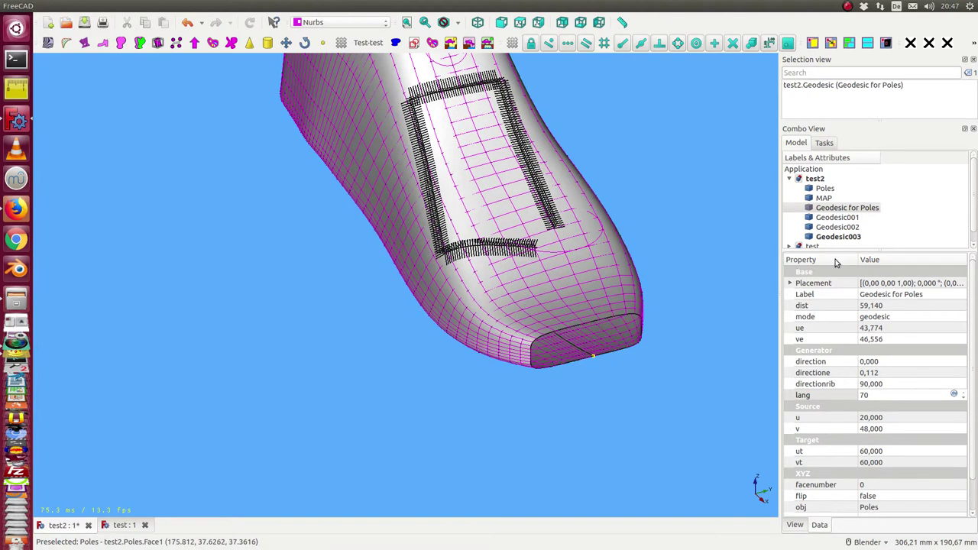
# Link Geodesic003's lang to Geodesic001.lang, then begin editing Geodesic001's lang
pyautogui.click(837, 218)
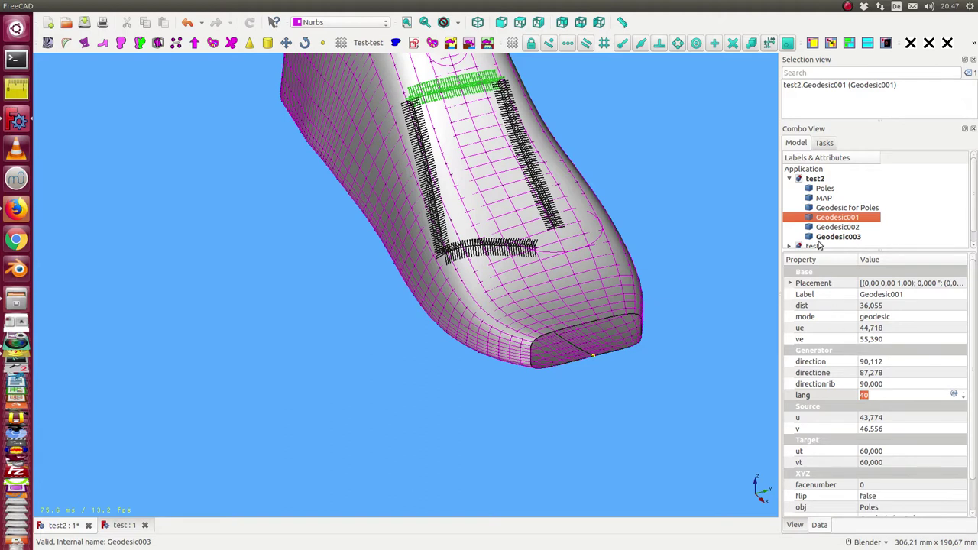
pyautogui.click(823, 238)
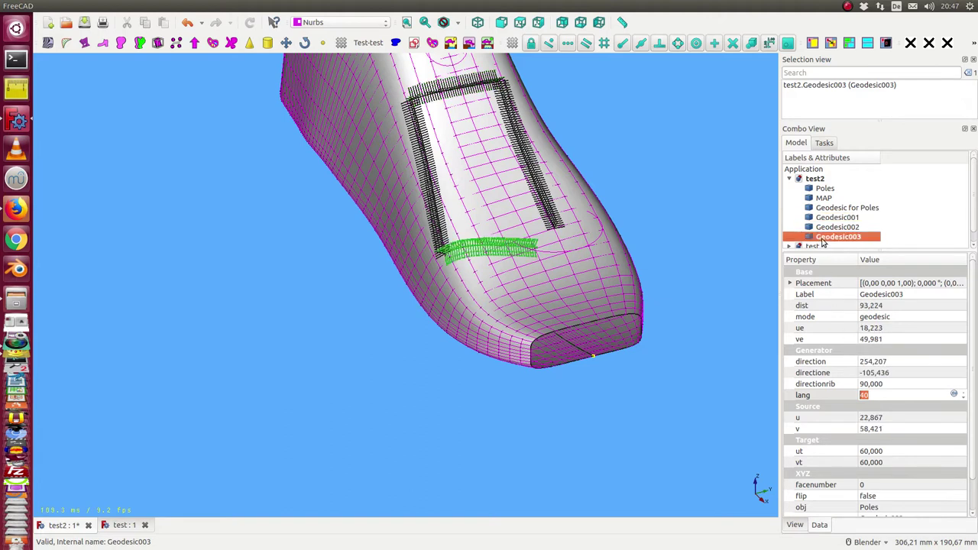
pyautogui.click(954, 394)
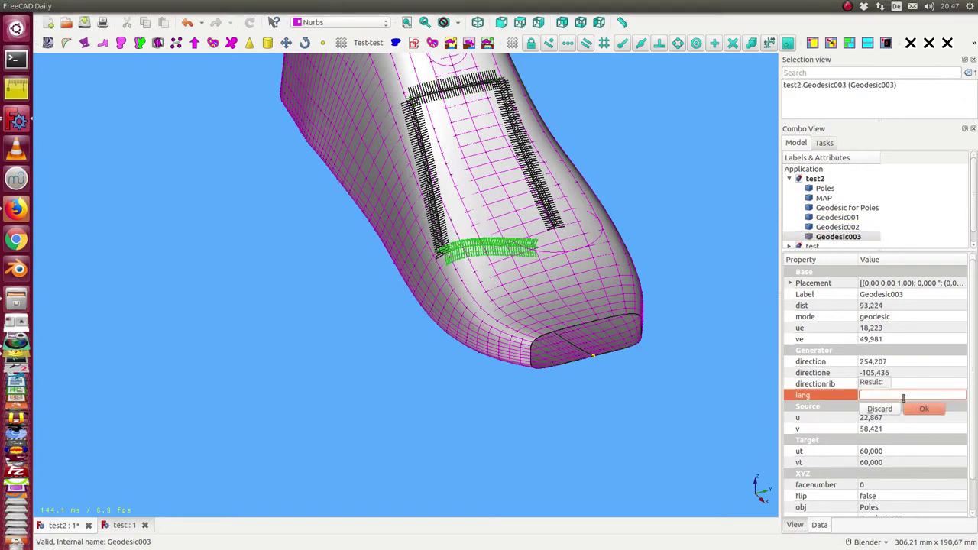
pyautogui.write('g')
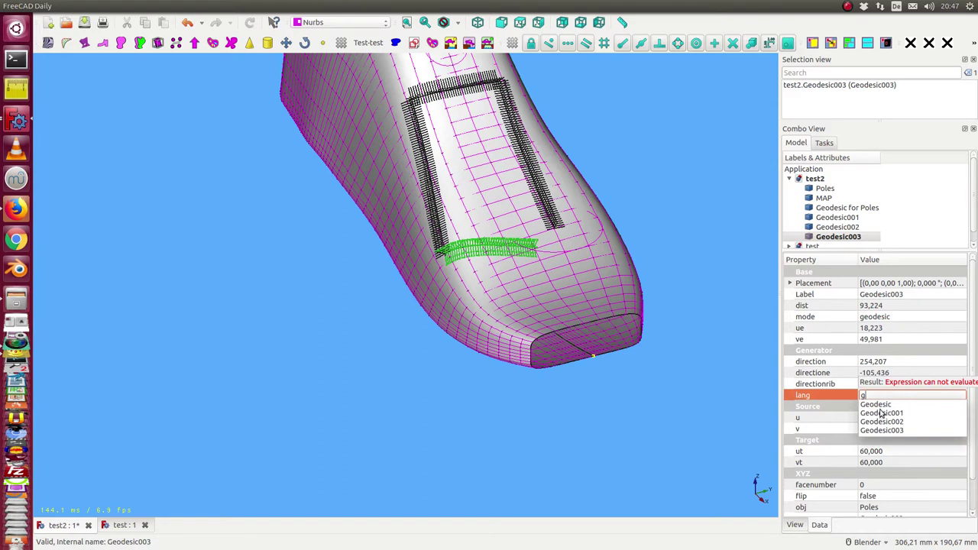
pyautogui.click(880, 413)
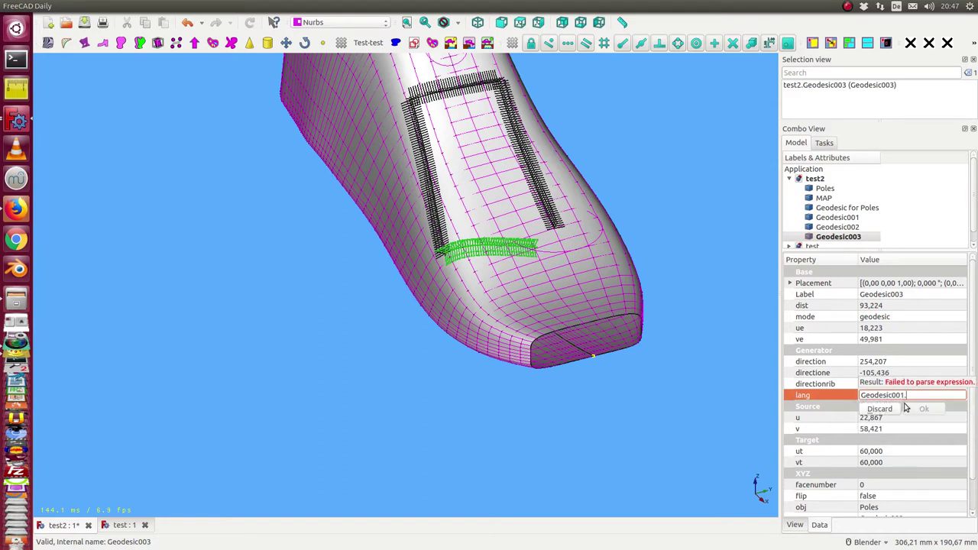
pyautogui.write('lang')
pyautogui.click(905, 407)
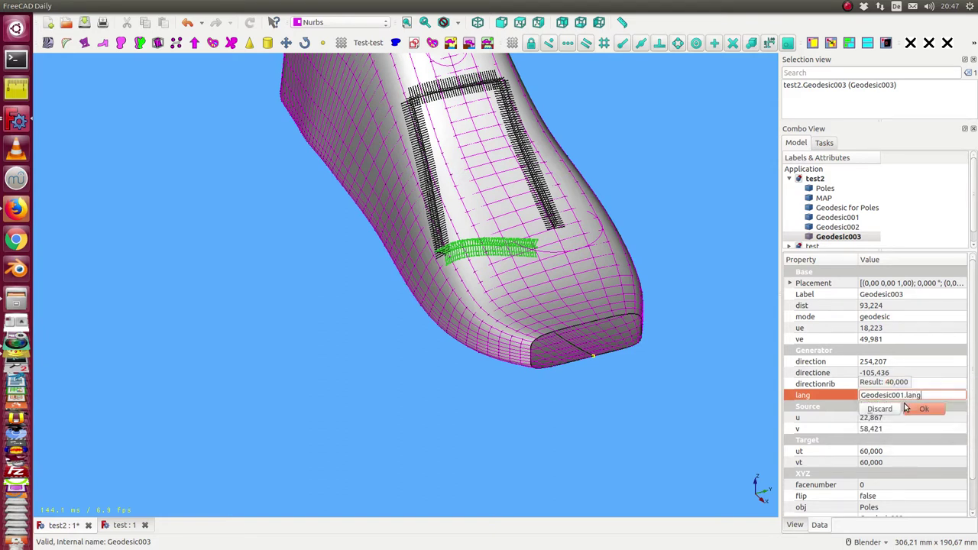
pyautogui.click(922, 407)
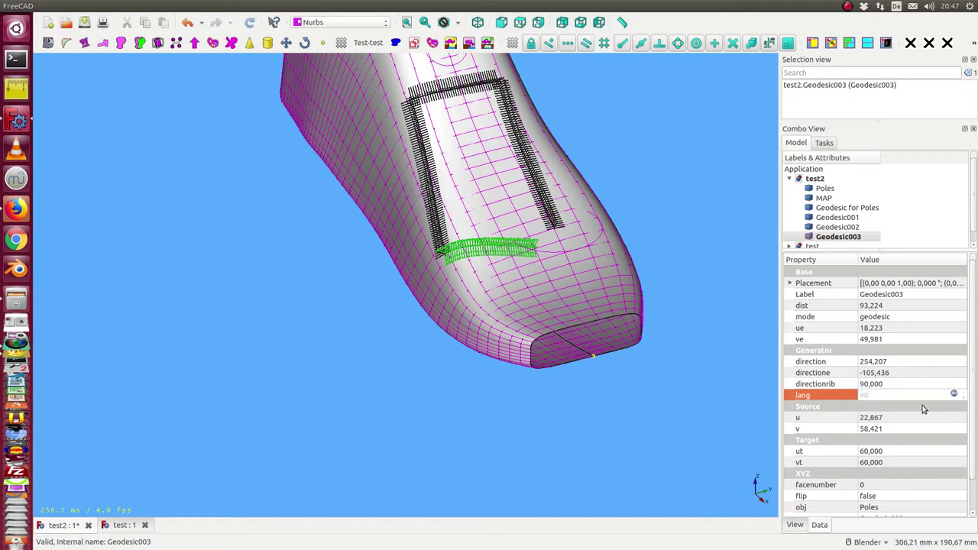
pyautogui.click(853, 218)
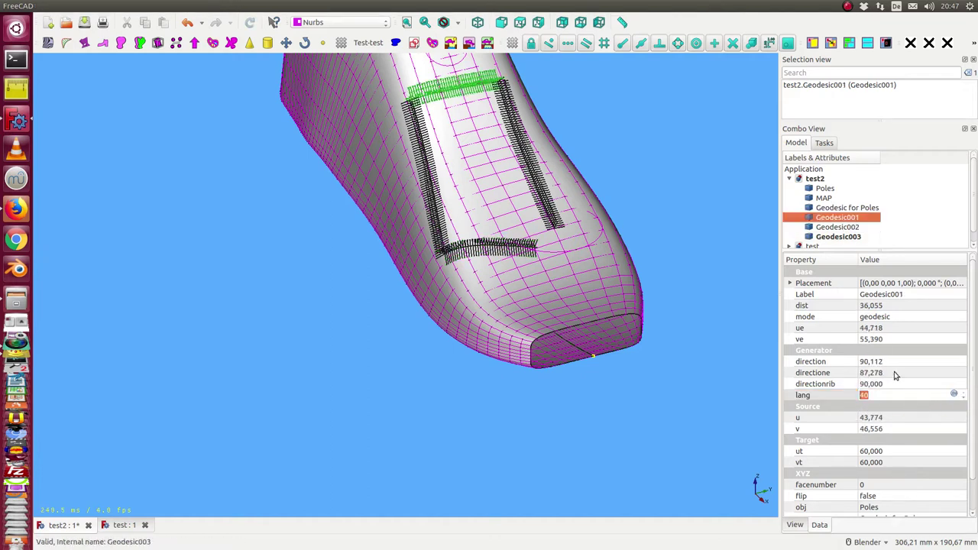
pyautogui.click(888, 391)
pyautogui.write('20')
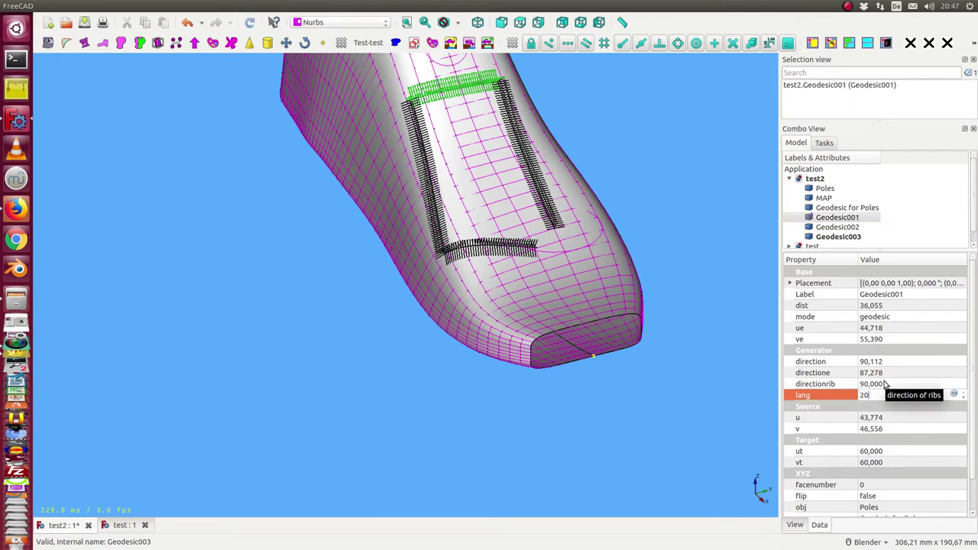
pyautogui.press('Return')
pyautogui.moveTo(502, 252); pyautogui.dragTo(489, 320, button='middle')
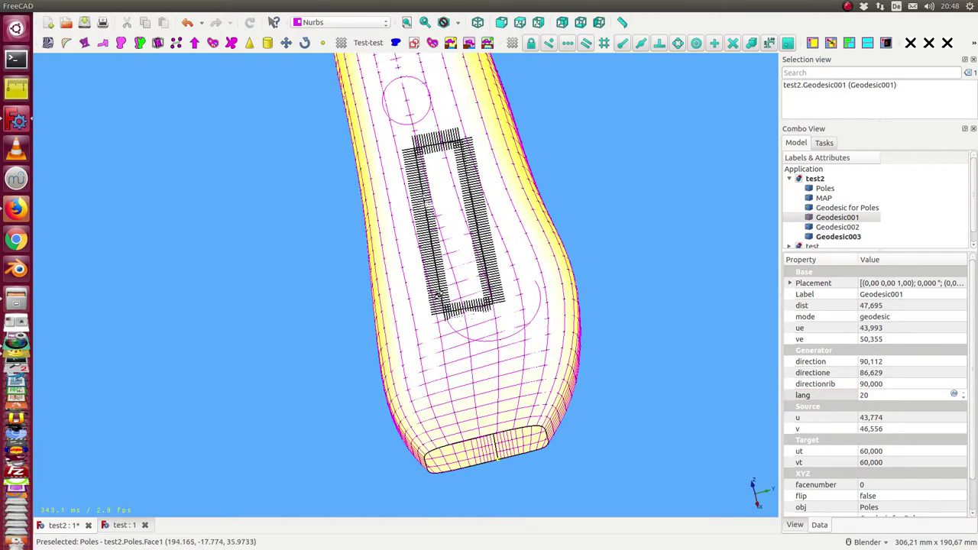
pyautogui.click(832, 210)
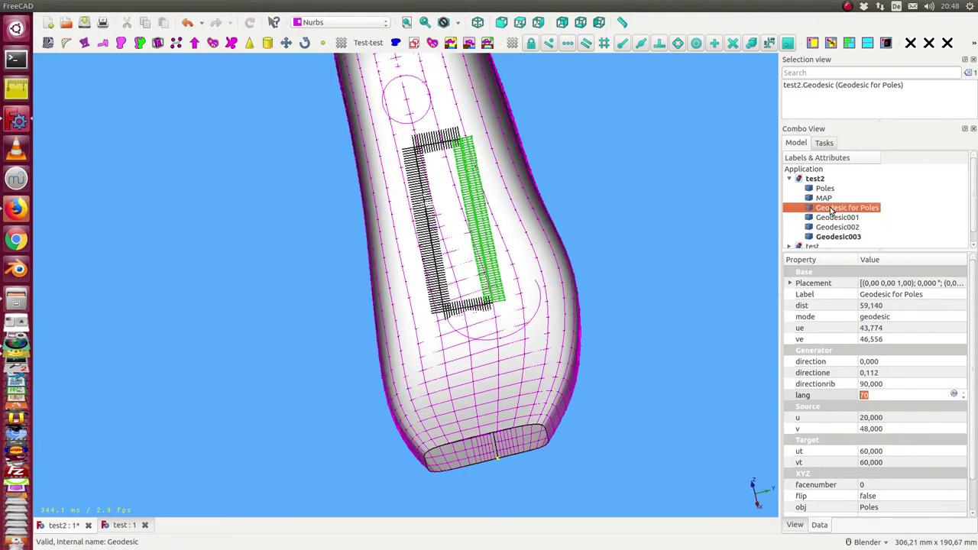
pyautogui.moveTo(584, 207); pyautogui.dragTo(592, 237, button='middle')
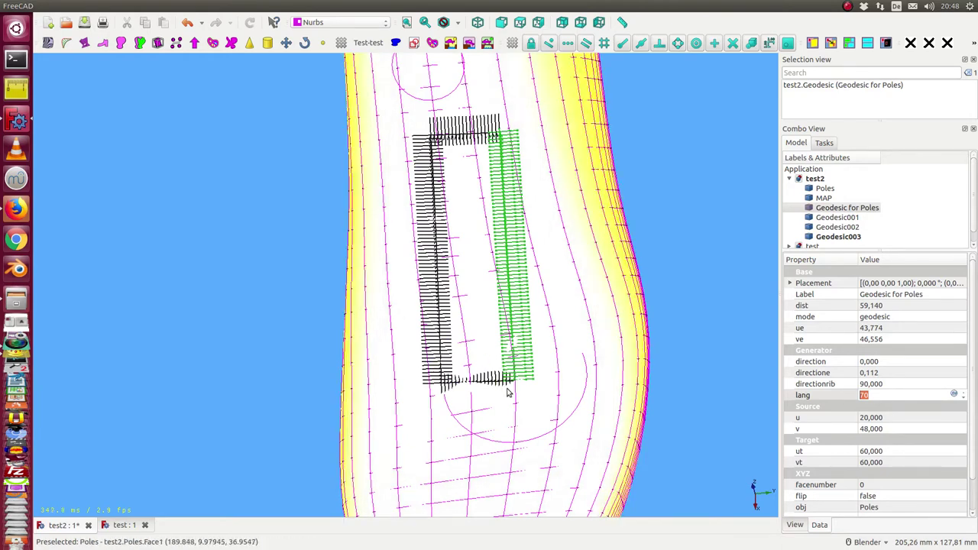
pyautogui.scroll(2, 583, 506)
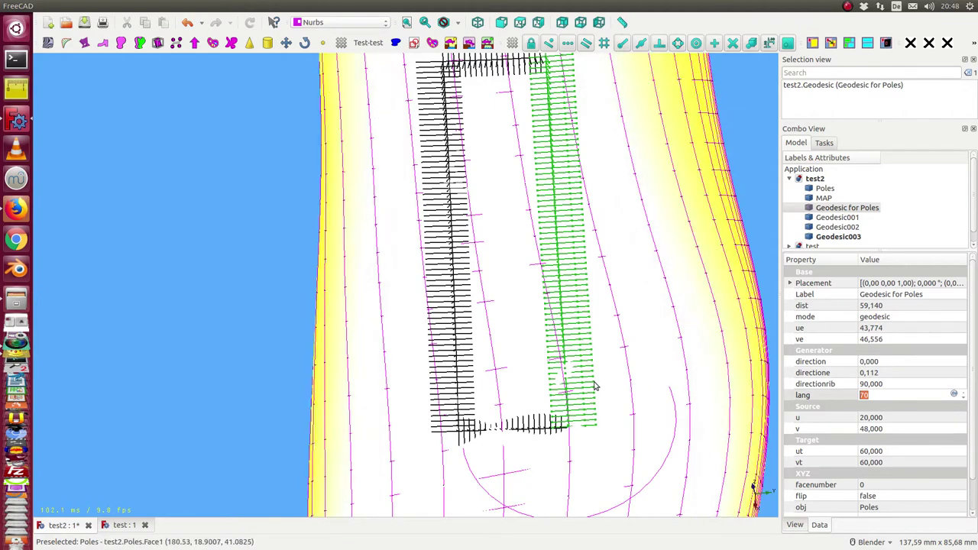
pyautogui.scroll(-5, 555, 378)
pyautogui.scroll(3, 475, 368)
pyautogui.moveTo(475, 368)
pyautogui.mouseDown(button='middle')
pyautogui.moveTo(400, 327)
pyautogui.moveTo(415, 313)
pyautogui.moveTo(478, 321)
pyautogui.moveTo(540, 305)
pyautogui.mouseUp(button='middle')
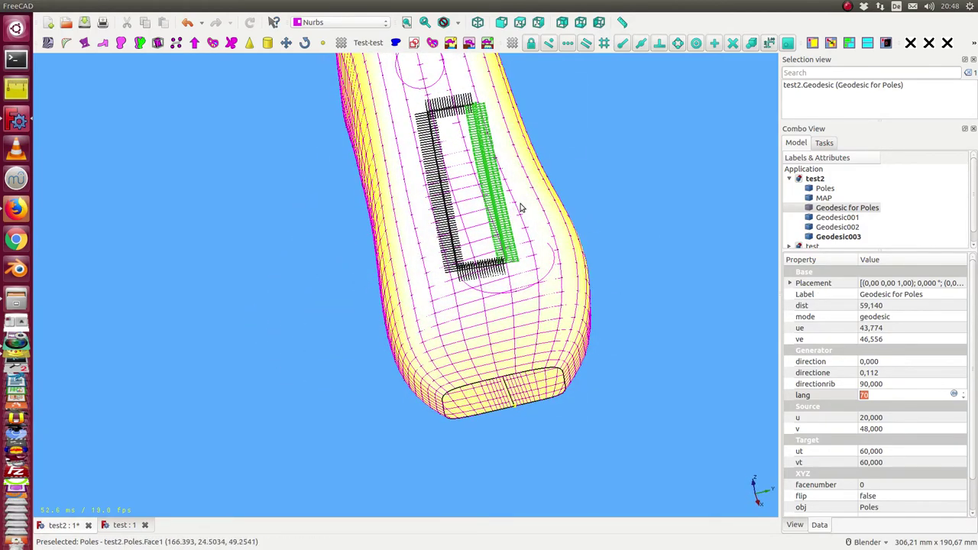
pyautogui.moveTo(461, 155)
pyautogui.mouseDown(button='middle')
pyautogui.moveTo(496, 240)
pyautogui.moveTo(534, 290)
pyautogui.mouseUp(button='middle')
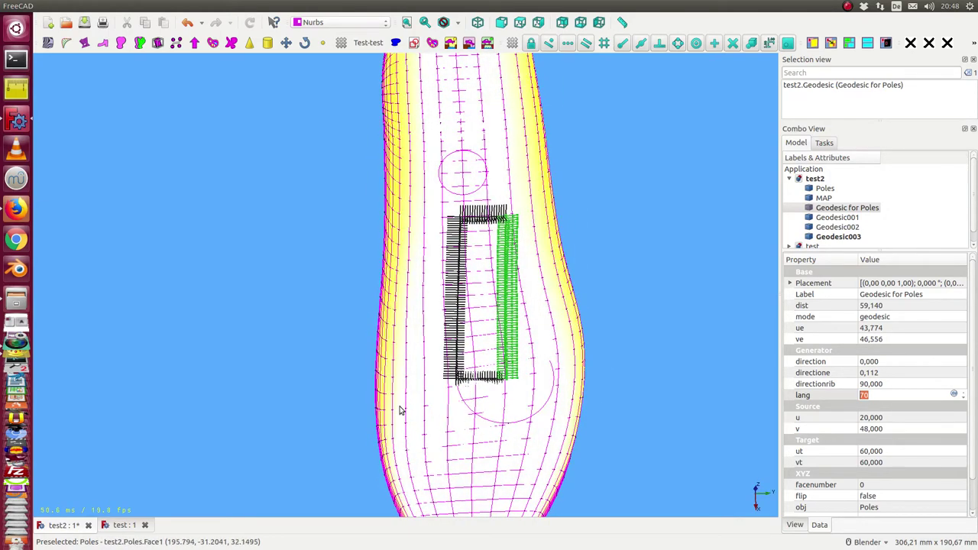
# Step Geodesic for Poles' direction through -4 and 4 to a final value of 6
pyautogui.click(894, 361)
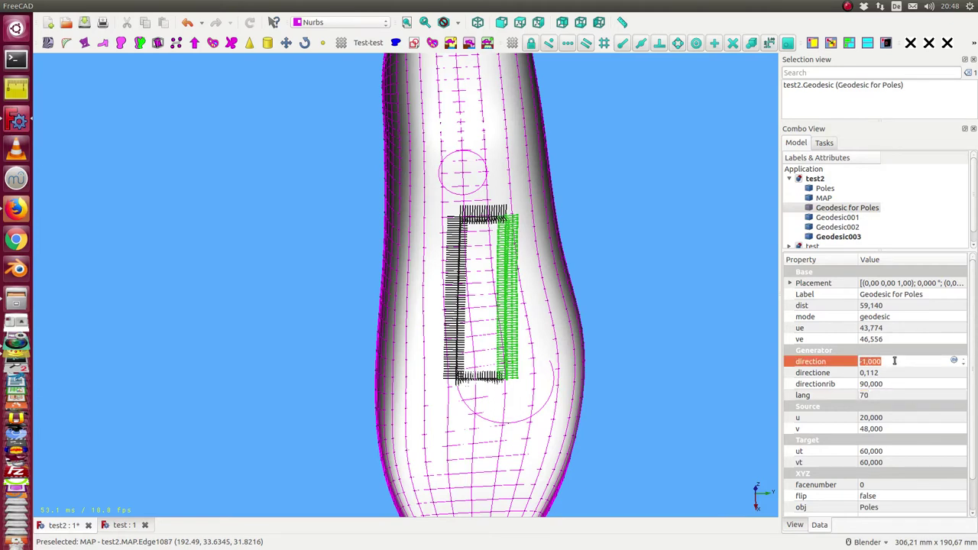
pyautogui.scroll(-2, 893, 361)
pyautogui.scroll(-1, 894, 361)
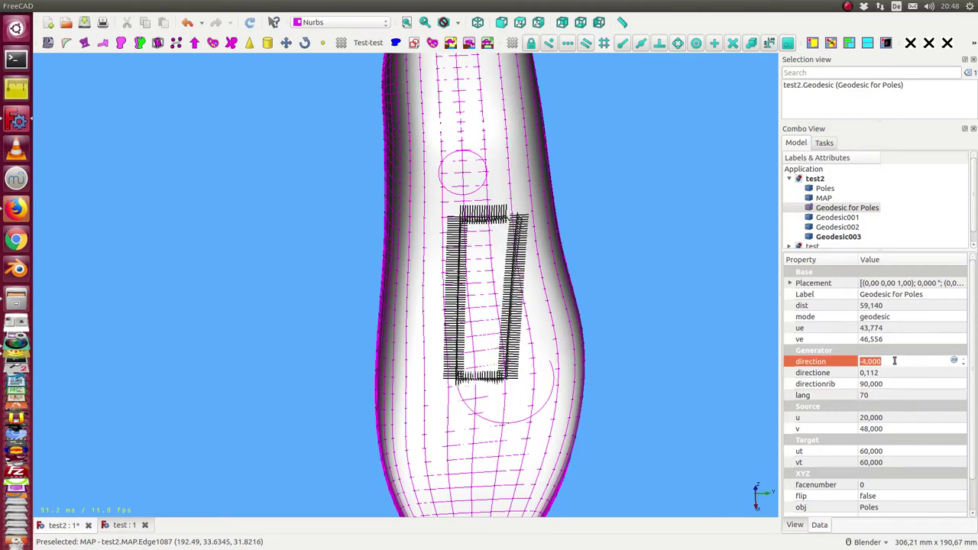
pyautogui.press('Return')
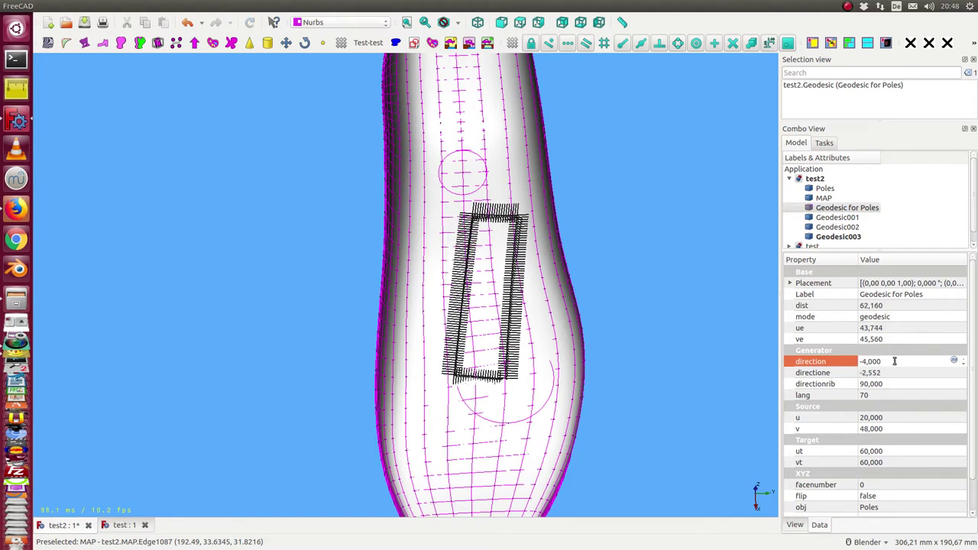
pyautogui.scroll(4, 893, 361)
pyautogui.scroll(2, 894, 362)
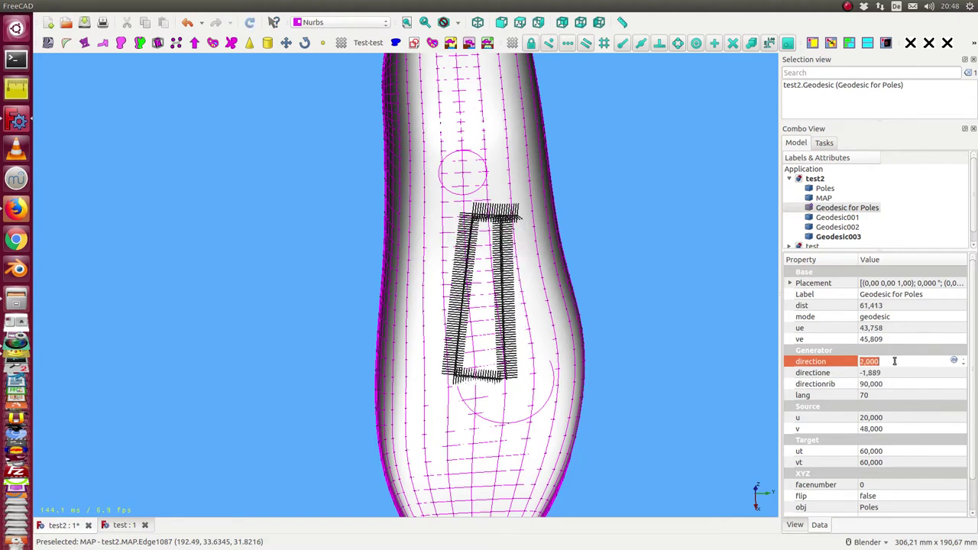
pyautogui.scroll(2, 894, 361)
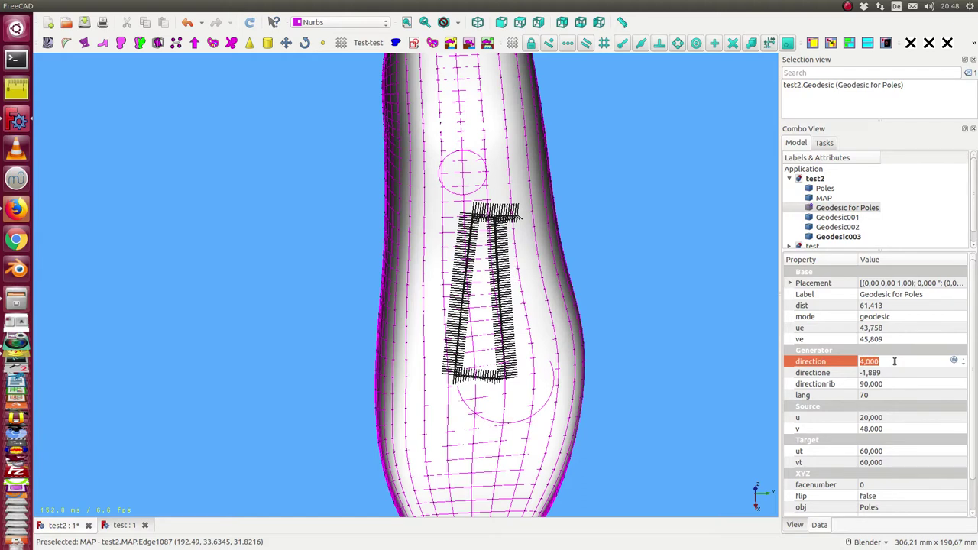
pyautogui.press('Return')
pyautogui.scroll(2, 894, 361)
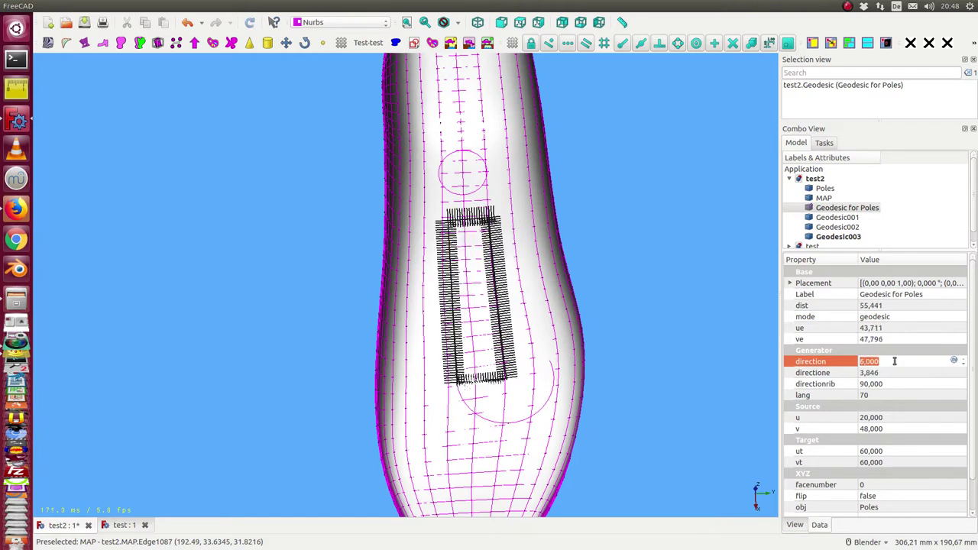
pyautogui.press('Return')
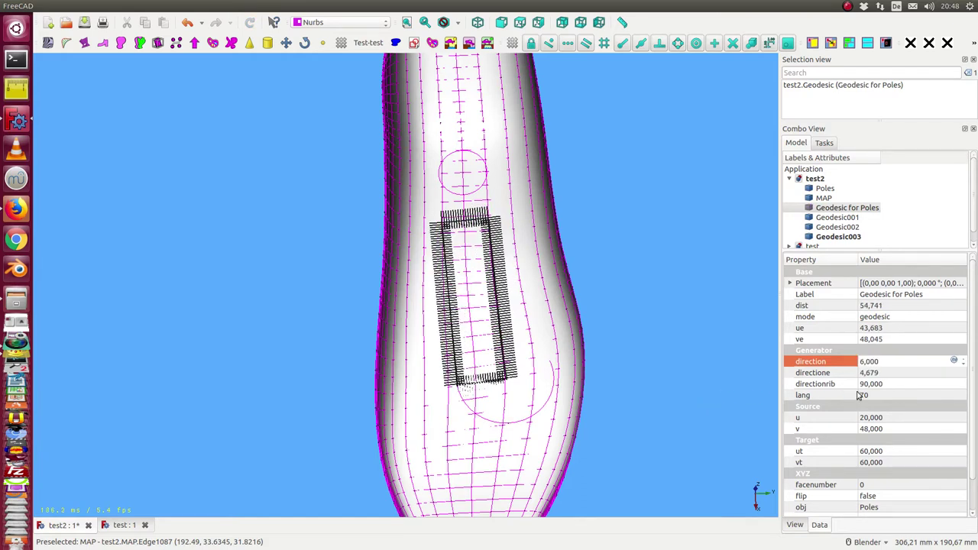
pyautogui.keyDown('shift'); pyautogui.moveTo(308, 354); pyautogui.dragTo(329, 281, button='middle'); pyautogui.keyUp('shift')
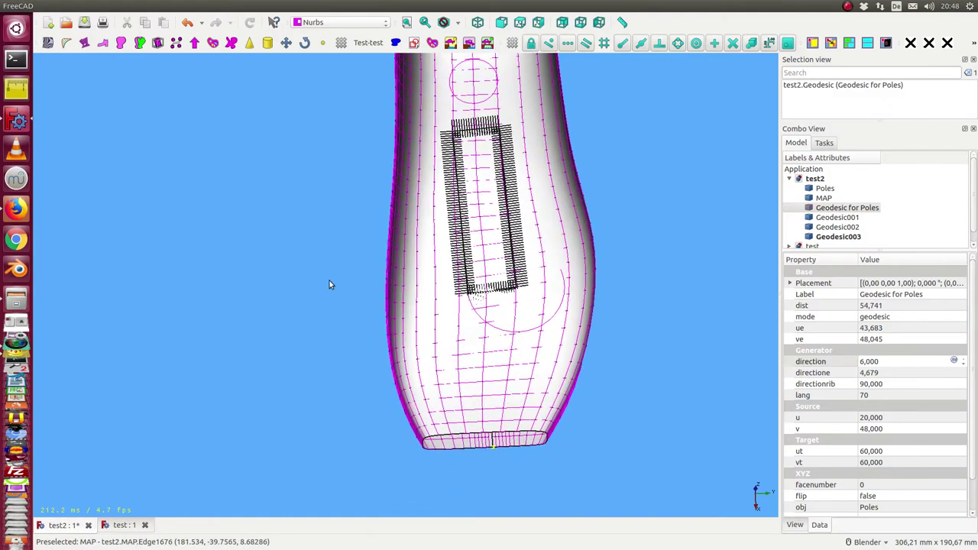
# Set the lang of Geodesic for Poles to 90
pyautogui.scroll(3, 330, 281)
pyautogui.scroll(-3, 415, 334)
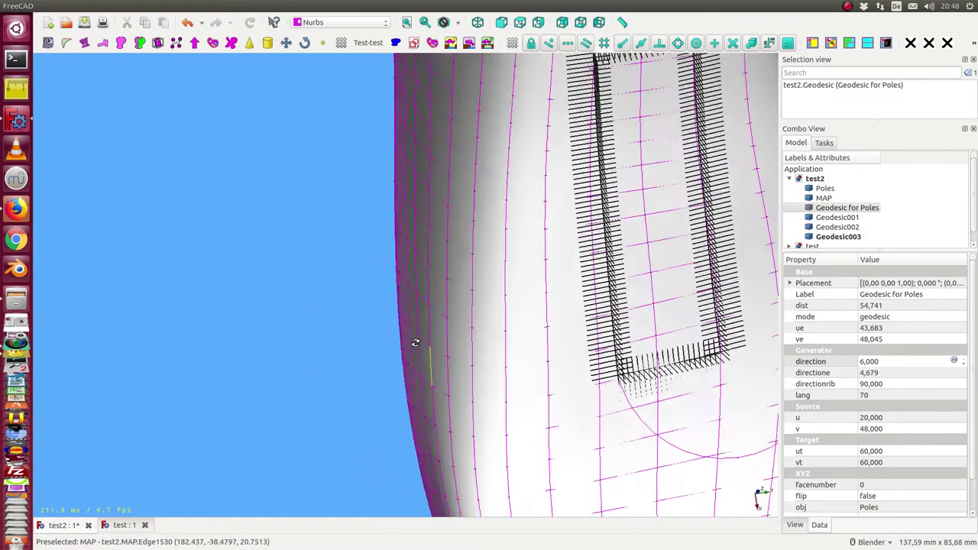
pyautogui.scroll(-4, 404, 373)
pyautogui.moveTo(403, 373); pyautogui.dragTo(392, 286, button='middle')
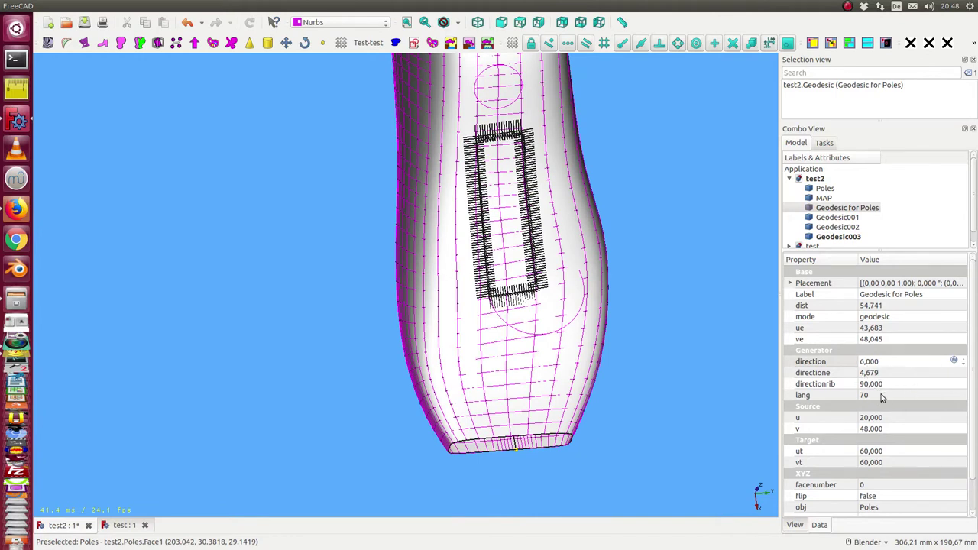
pyautogui.click(881, 396)
pyautogui.write('90')
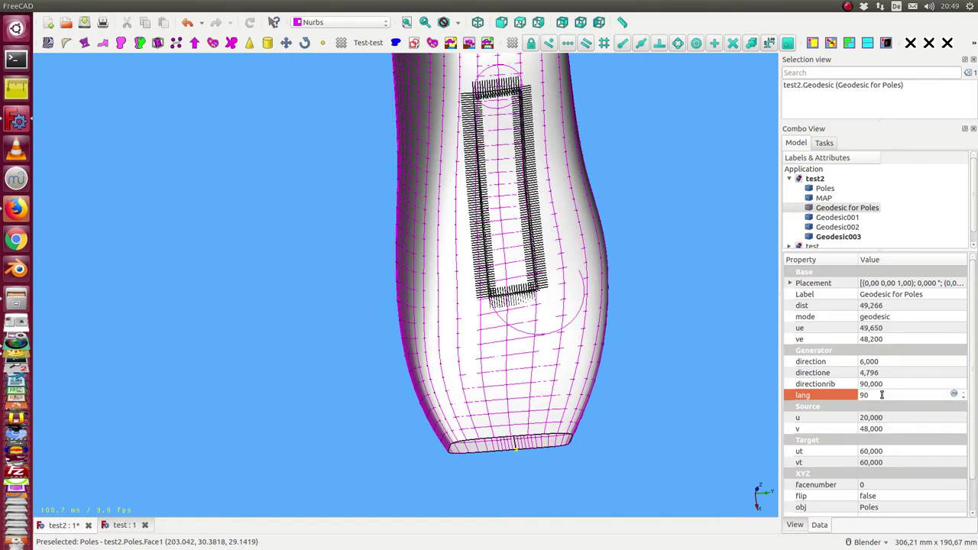
# Set Geodesic001's lang to 40 and inspect the widened geodesic chain
pyautogui.click(845, 219)
pyautogui.click(892, 395)
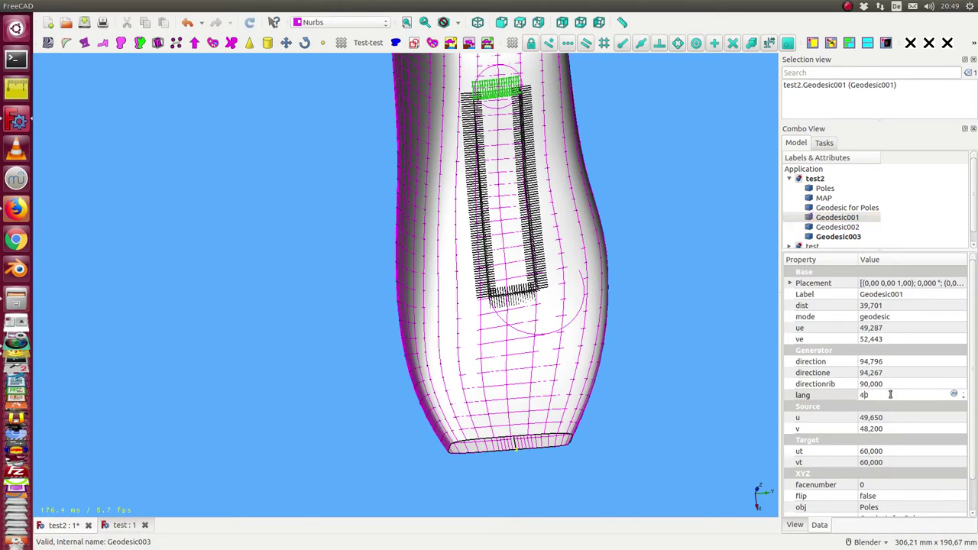
pyautogui.write('0')
pyautogui.press('Return')
pyautogui.moveTo(603, 311)
pyautogui.mouseDown(button='middle')
pyautogui.moveTo(371, 247)
pyautogui.moveTo(573, 297)
pyautogui.moveTo(484, 204)
pyautogui.moveTo(623, 78)
pyautogui.mouseUp(button='middle')
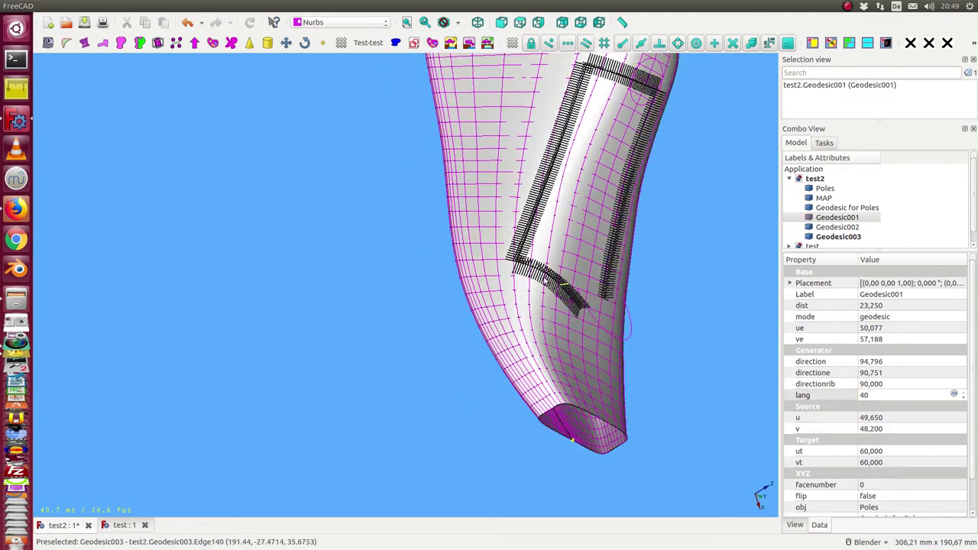
pyautogui.moveTo(573, 290)
pyautogui.mouseDown(button='middle')
pyautogui.moveTo(484, 298)
pyautogui.moveTo(501, 313)
pyautogui.mouseUp(button='middle')
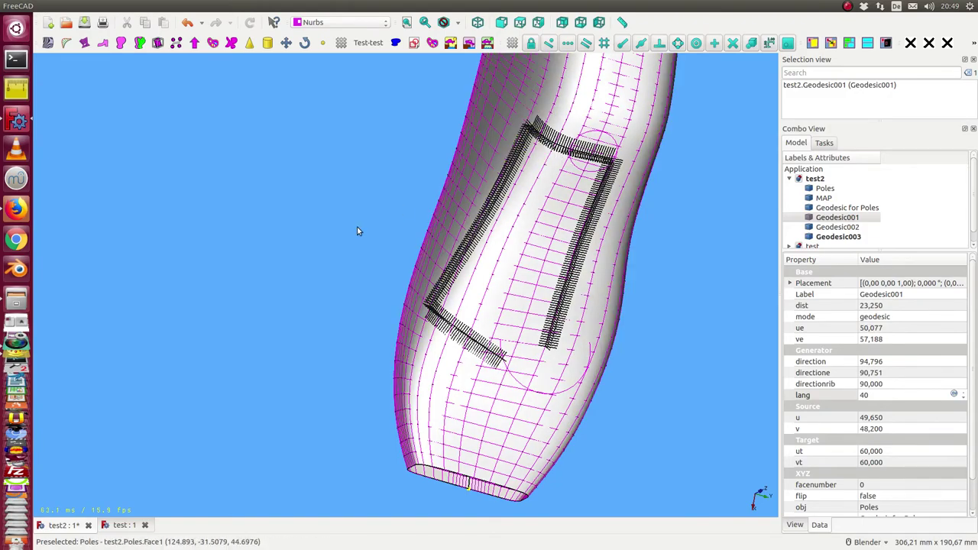
pyautogui.moveTo(357, 230)
pyautogui.mouseDown(button='middle')
pyautogui.moveTo(409, 150)
pyautogui.moveTo(402, 262)
pyautogui.moveTo(233, 269)
pyautogui.mouseUp(button='middle')
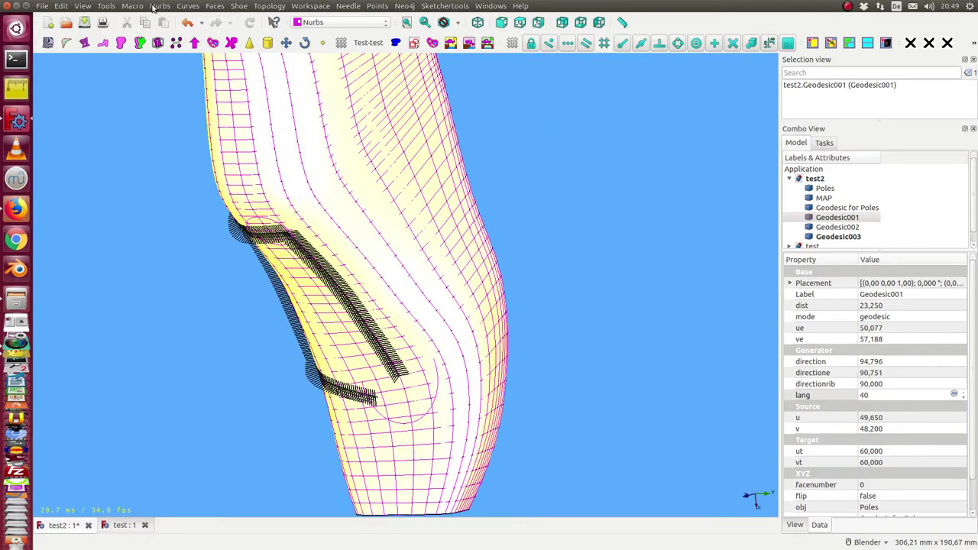
pyautogui.click(191, 7)
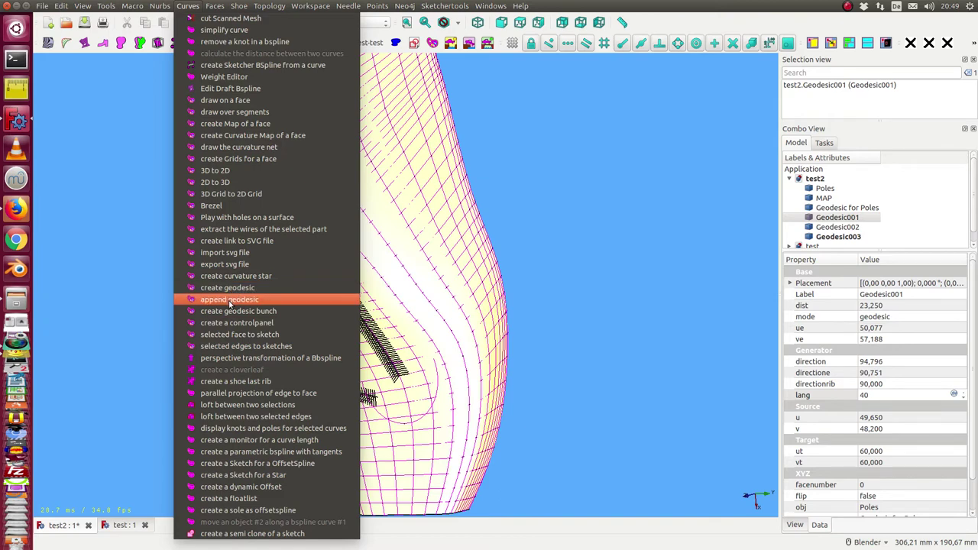
pyautogui.moveTo(470, 242)
pyautogui.mouseDown(button='middle')
pyautogui.moveTo(606, 178)
pyautogui.moveTo(213, 298)
pyautogui.moveTo(382, 229)
pyautogui.moveTo(396, 266)
pyautogui.mouseUp(button='middle')
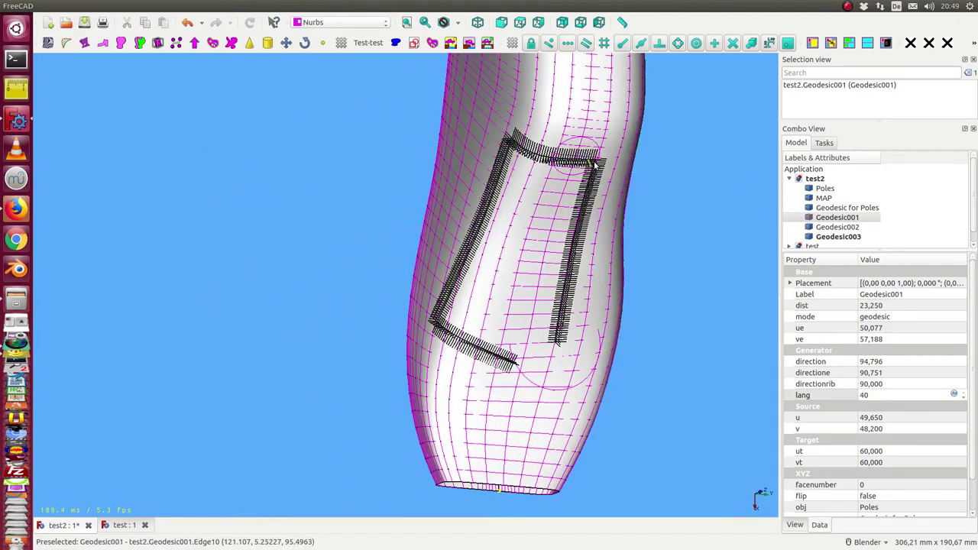
# Inspect the geodesic rectangle up close, then switch to the test document
pyautogui.scroll(1, 563, 231)
pyautogui.scroll(1, 611, 237)
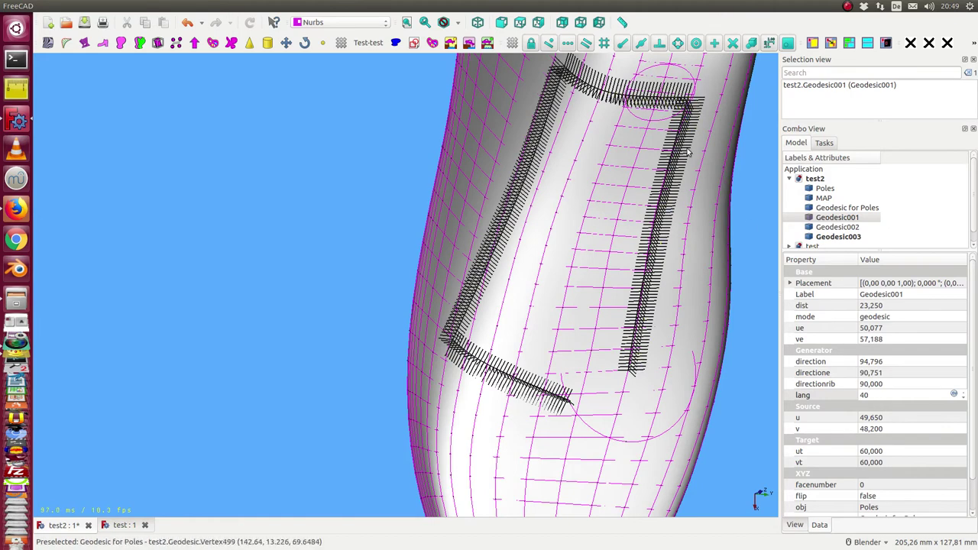
pyautogui.moveTo(531, 116)
pyautogui.mouseDown(button='middle')
pyautogui.moveTo(640, 109)
pyautogui.moveTo(450, 405)
pyautogui.moveTo(469, 328)
pyautogui.mouseUp(button='middle')
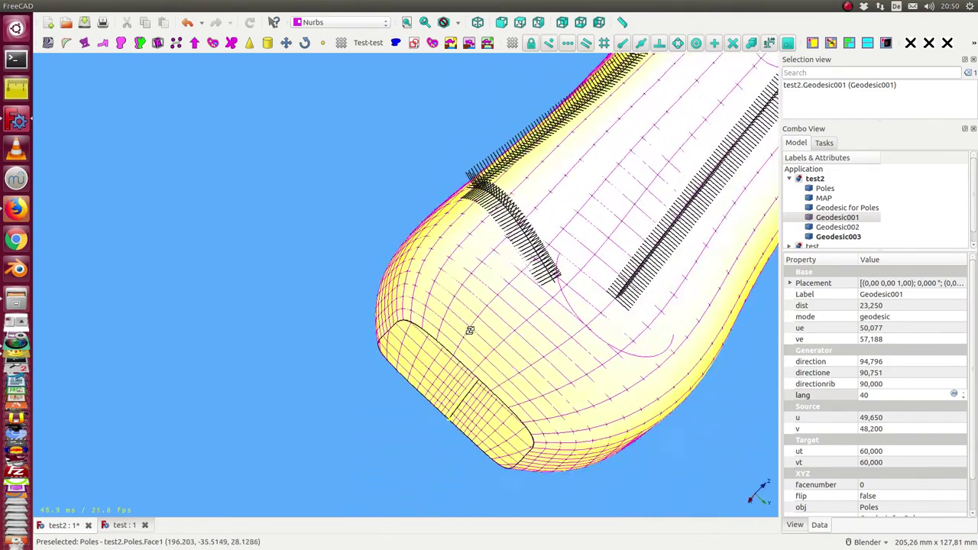
pyautogui.moveTo(518, 348)
pyautogui.mouseDown(button='middle')
pyautogui.moveTo(557, 353)
pyautogui.moveTo(475, 324)
pyautogui.mouseUp(button='middle')
pyautogui.scroll(-3, 557, 354)
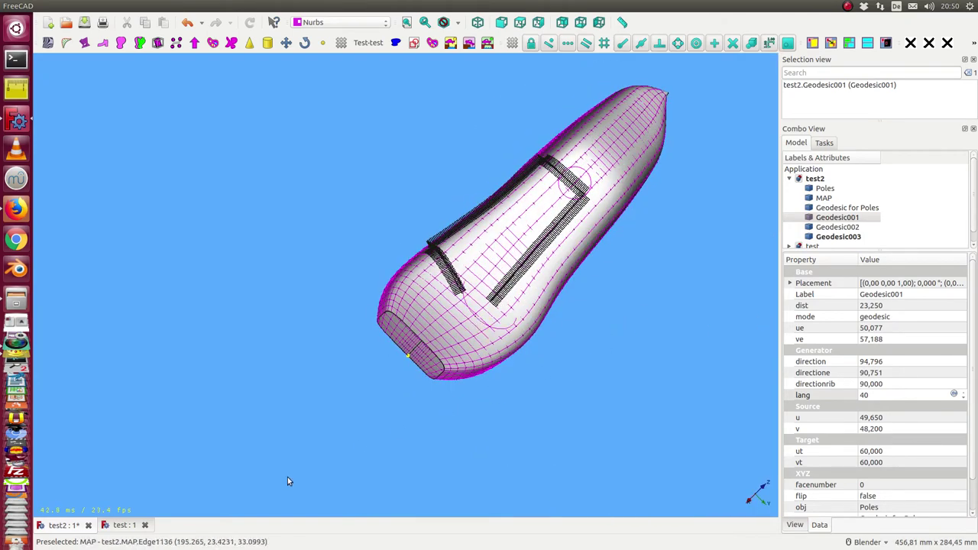
pyautogui.click(120, 525)
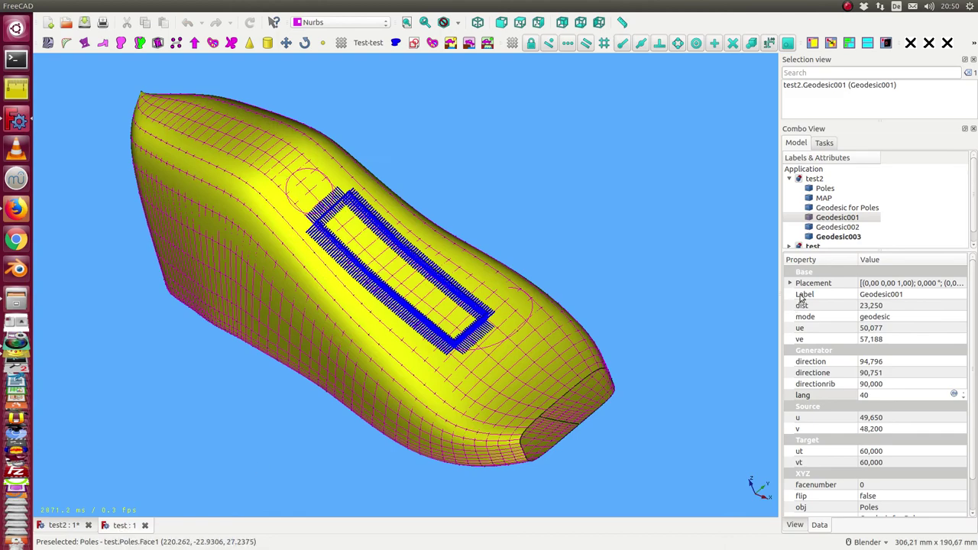